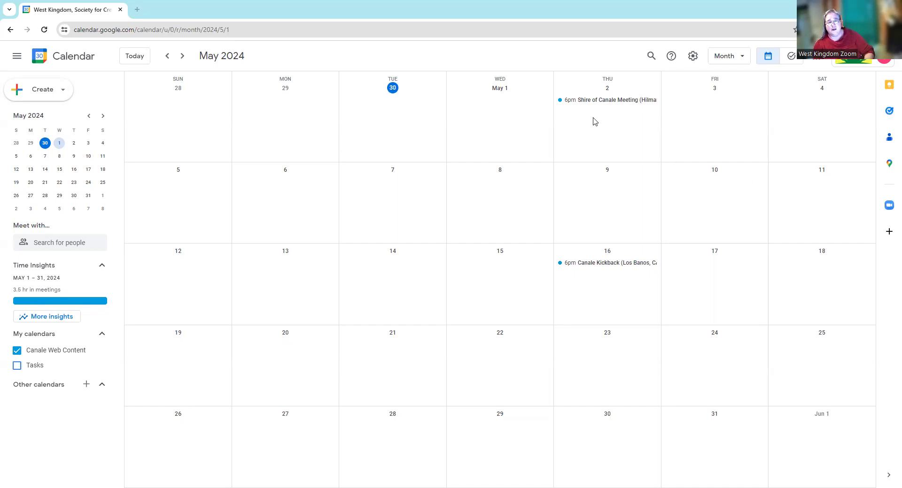
# - Open the Shire of Canale Meeting on Thursday, May 2 to view its details
pyautogui.click(593, 104)
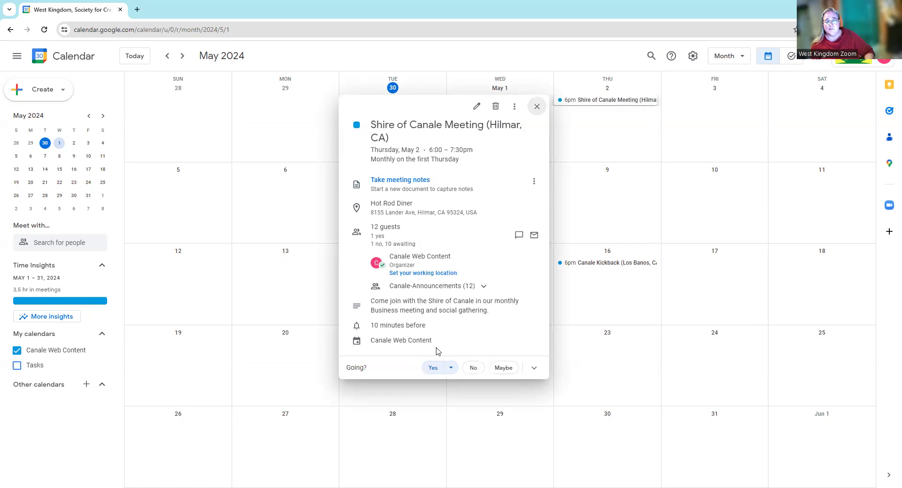
# - Close the Shire of Canale Meeting details card
pyautogui.click(537, 109)
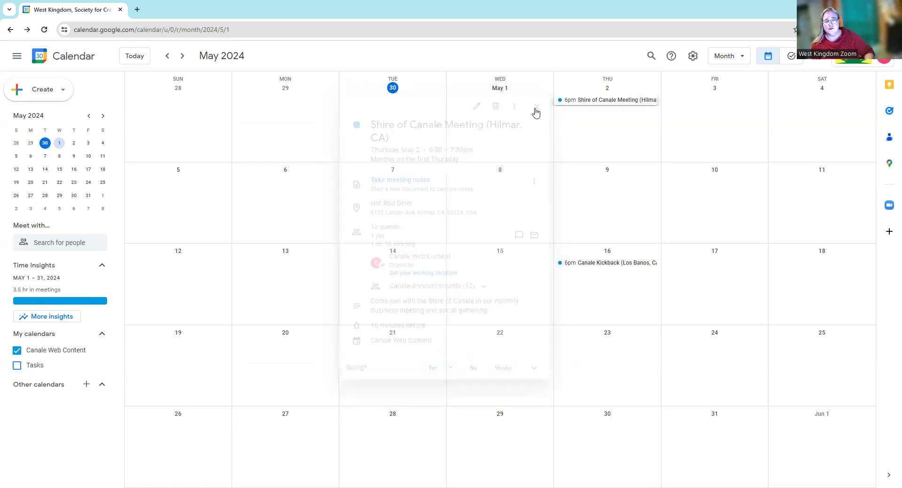
# - Create a new event on Monday, May 6 and open its full editing page
pyautogui.click(291, 199)
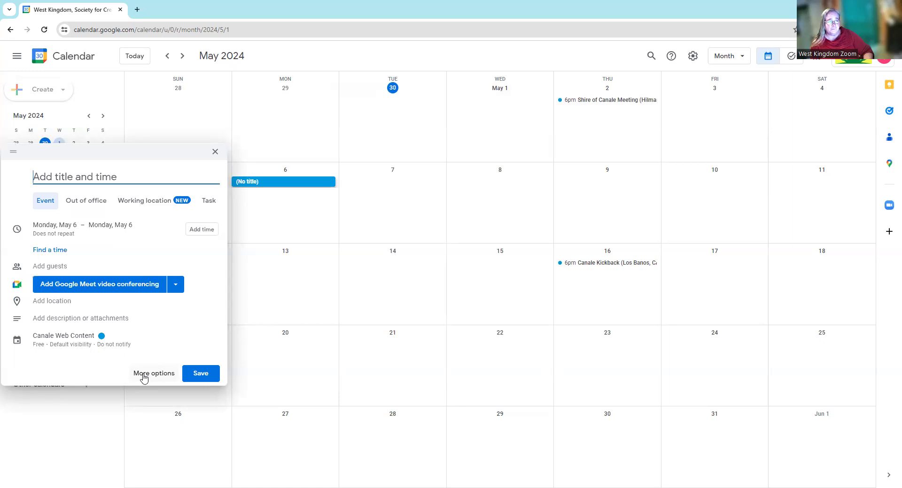
pyautogui.click(144, 374)
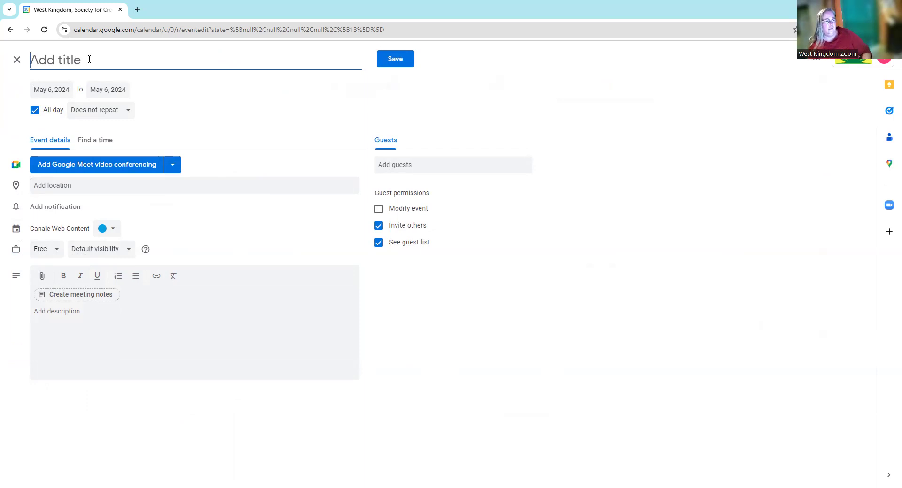
# - Title the new event 'Canale Test Event (Gustine, CA)', fixing the typos and missing space
pyautogui.write('C')
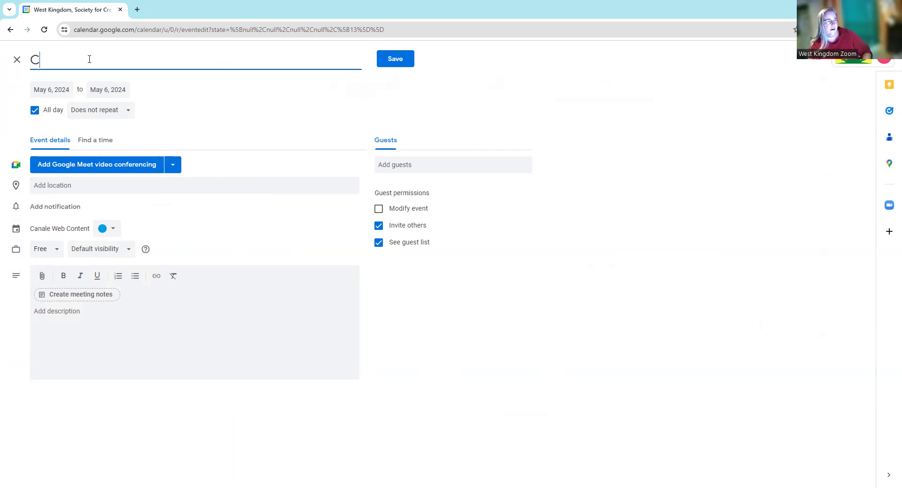
pyautogui.write('anale ')
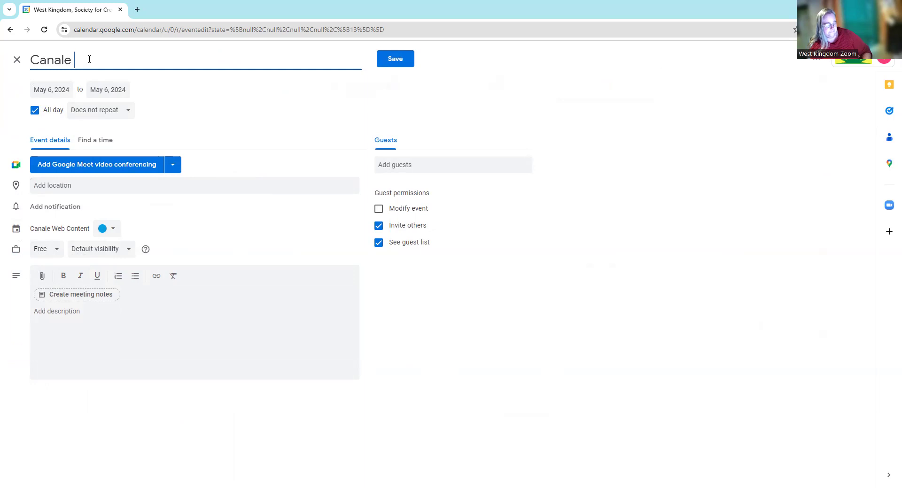
pyautogui.write('Test')
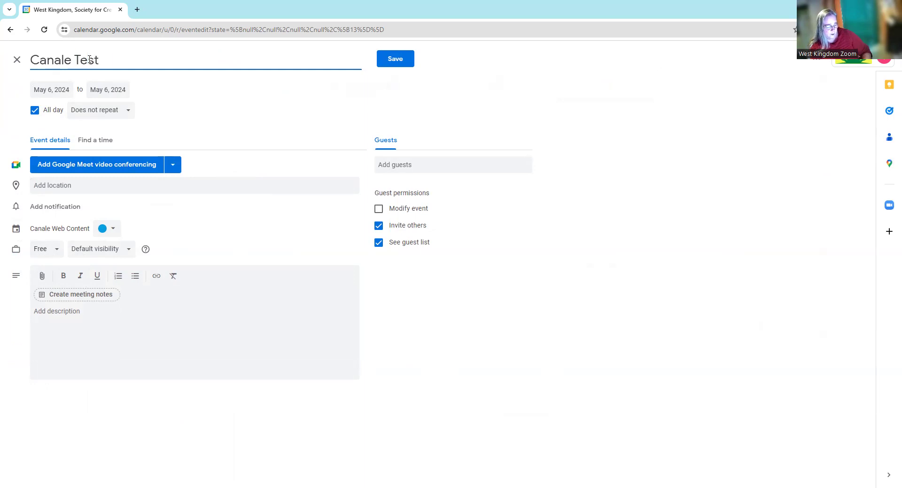
pyautogui.write(' Event')
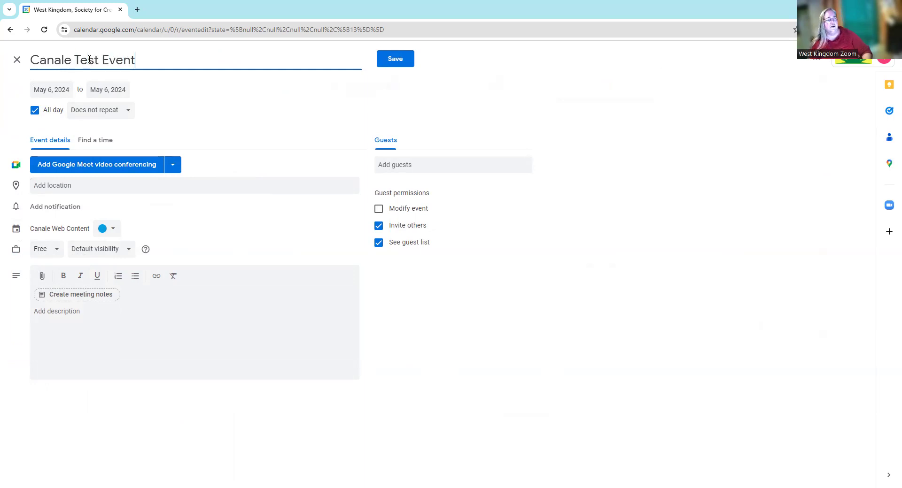
pyautogui.write(' (')
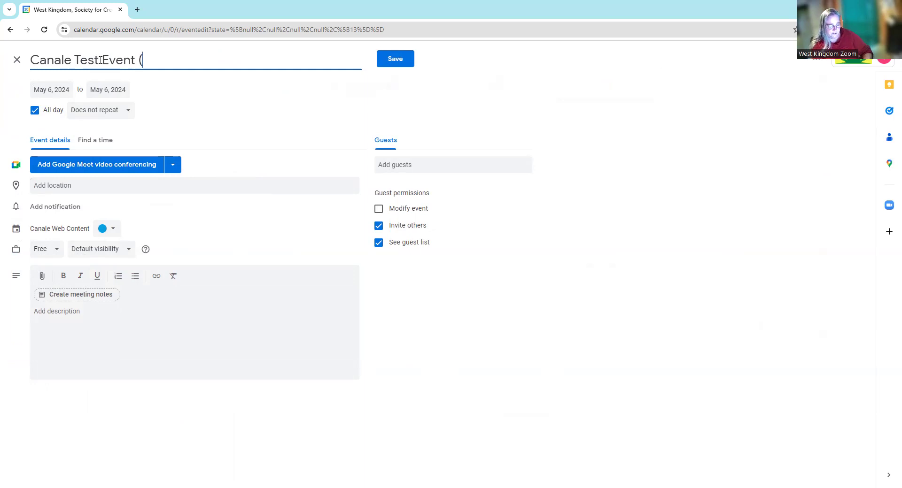
pyautogui.write('gust')
pyautogui.press('BackSpace')
pyautogui.press('BackSpace')
pyautogui.press('BackSpace')
pyautogui.press('BackSpace')
pyautogui.write('Gu')
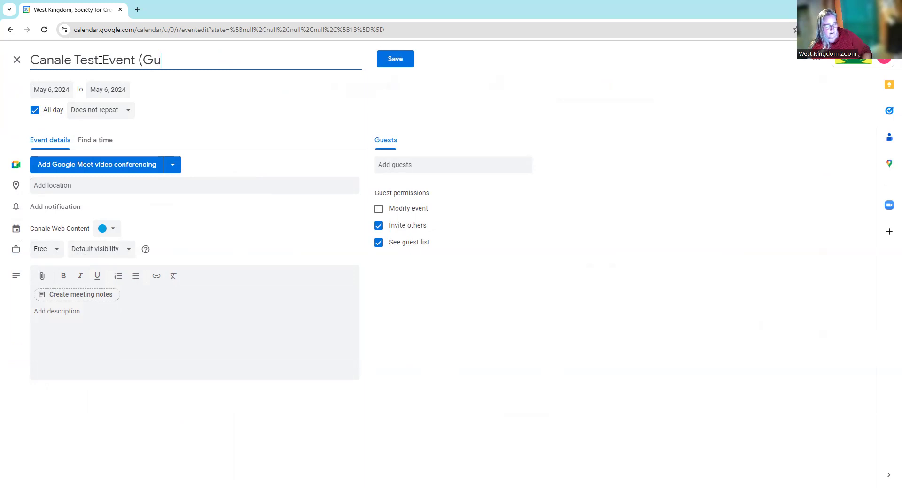
pyautogui.write('stine, C')
pyautogui.write('al')
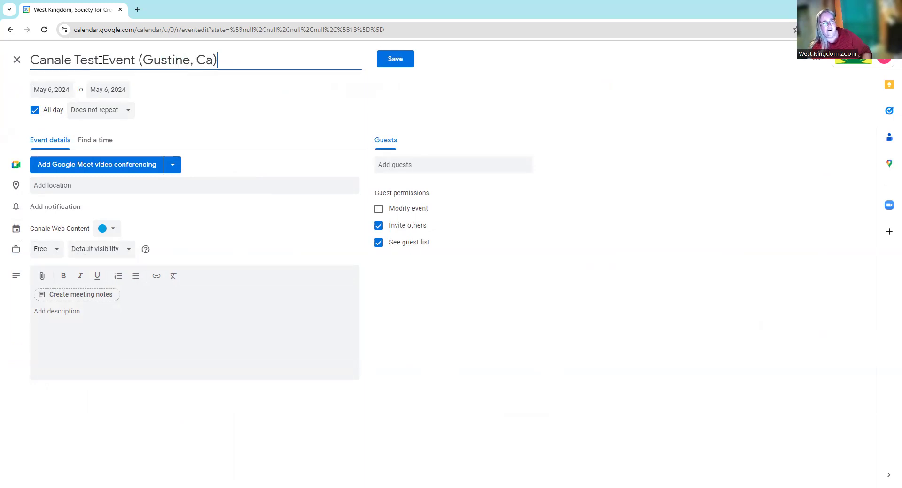
pyautogui.press('BackSpace')
pyautogui.press('BackSpace')
pyautogui.write('A)')
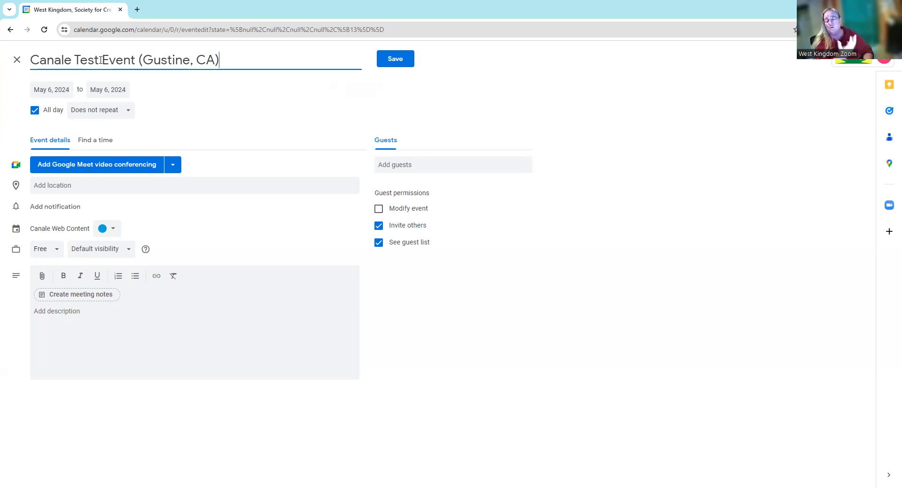
pyautogui.click(101, 60)
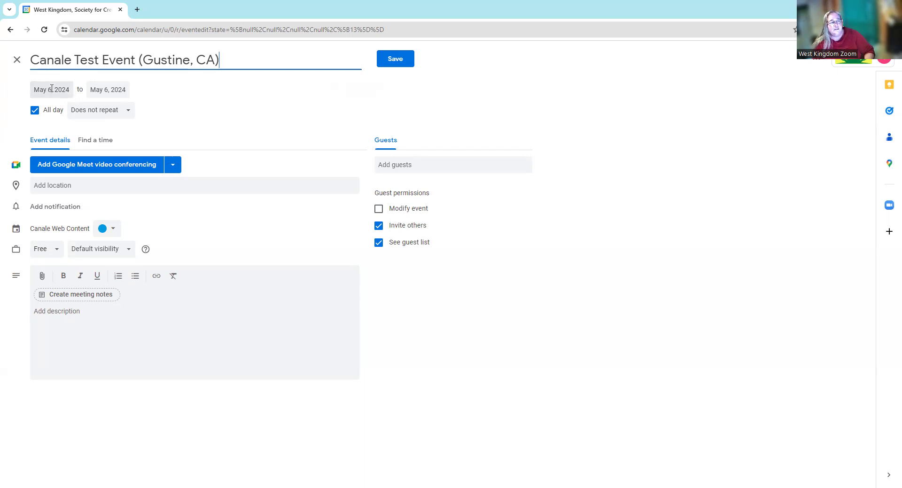
# - Turn off All day and schedule the May 6 event from 5:00pm to 5:30pm
pyautogui.click(35, 111)
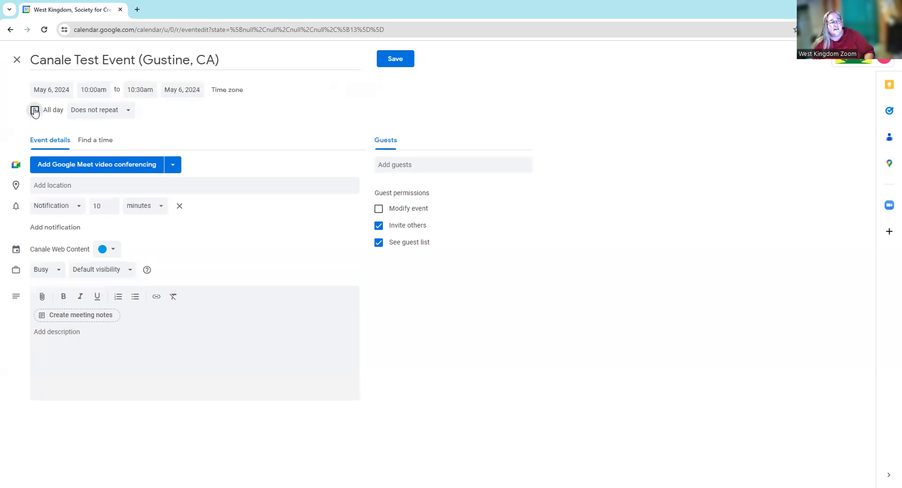
pyautogui.click(94, 90)
pyautogui.scroll(-2, 115, 131)
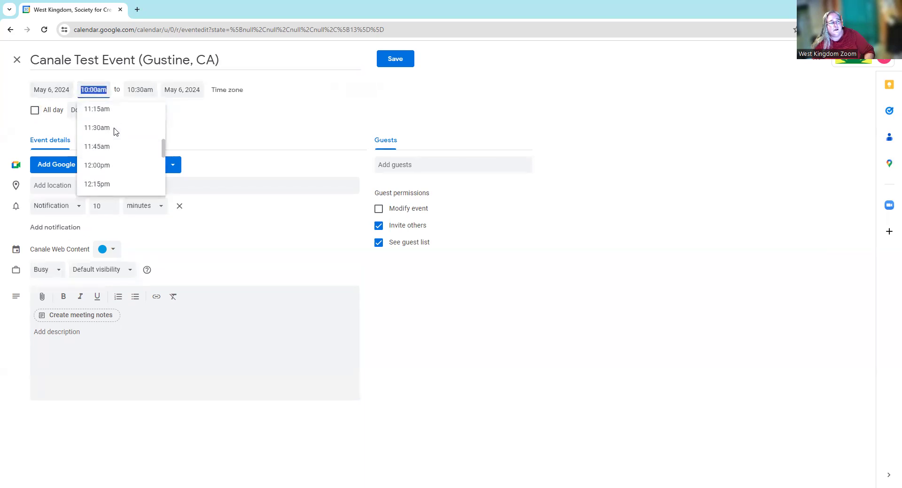
pyautogui.scroll(-1, 112, 148)
pyautogui.scroll(-2, 111, 155)
pyautogui.scroll(2, 127, 146)
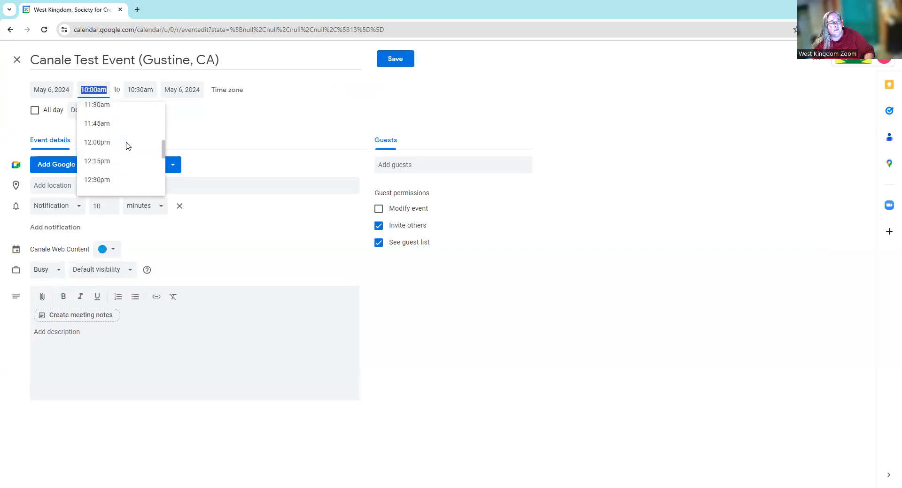
pyautogui.scroll(-5, 128, 146)
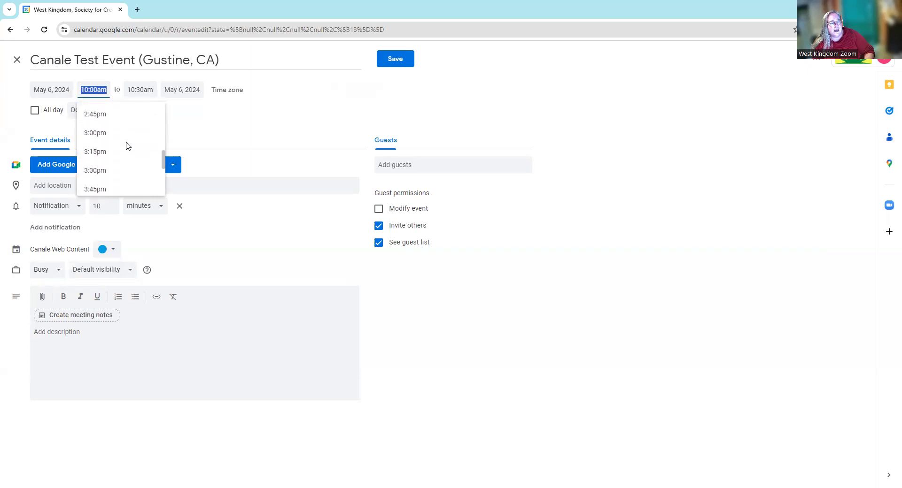
pyautogui.scroll(-4, 125, 146)
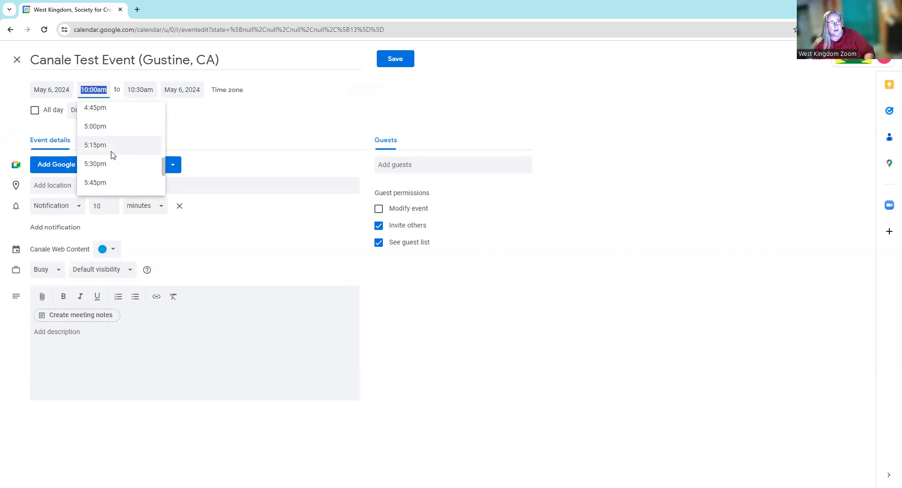
pyautogui.click(94, 127)
pyautogui.click(132, 89)
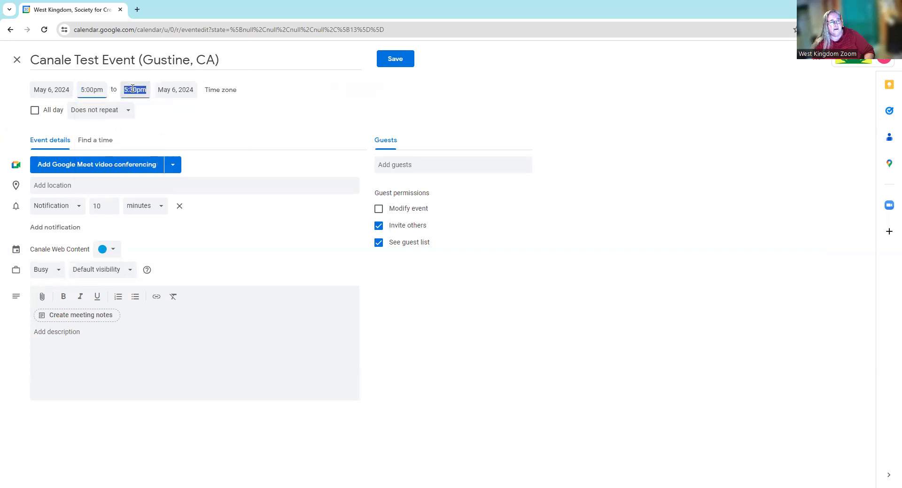
pyautogui.click(260, 114)
pyautogui.click(230, 92)
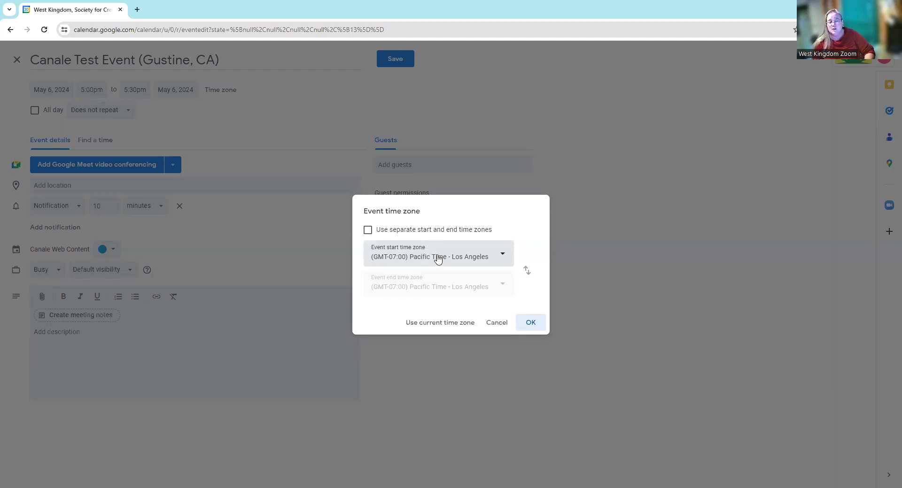
# - Keep (GMT-07:00) Pacific Time - Los Angeles as the event's time zone
pyautogui.click(530, 324)
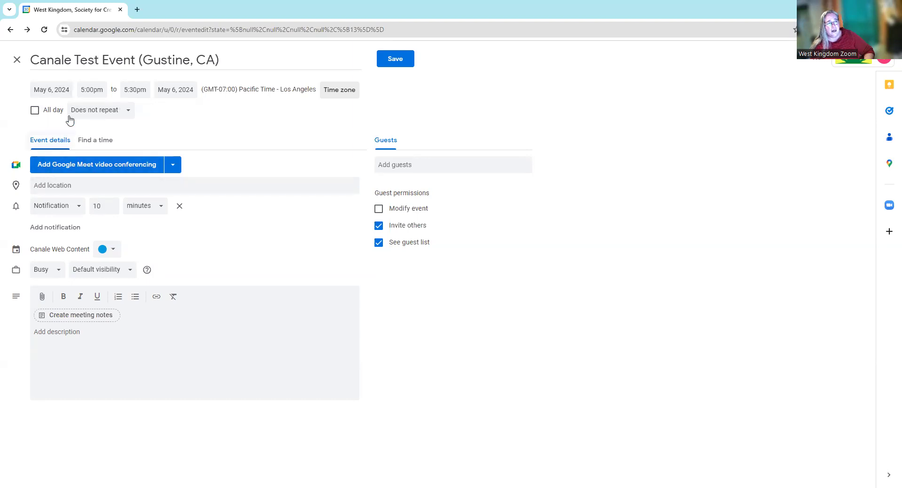
pyautogui.click(129, 113)
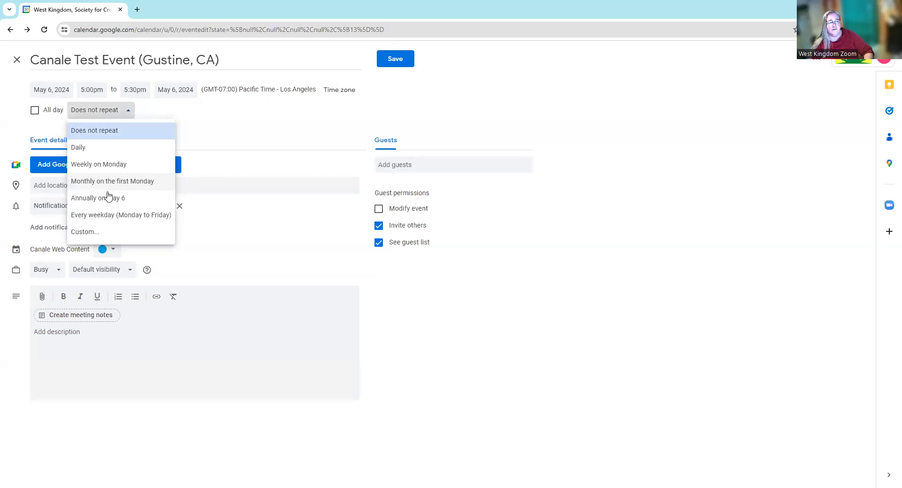
pyautogui.click(86, 232)
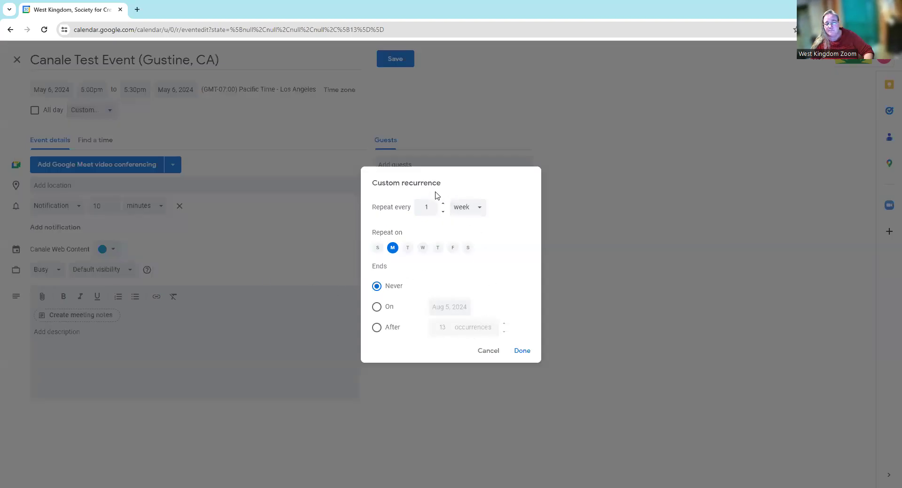
pyautogui.click(487, 352)
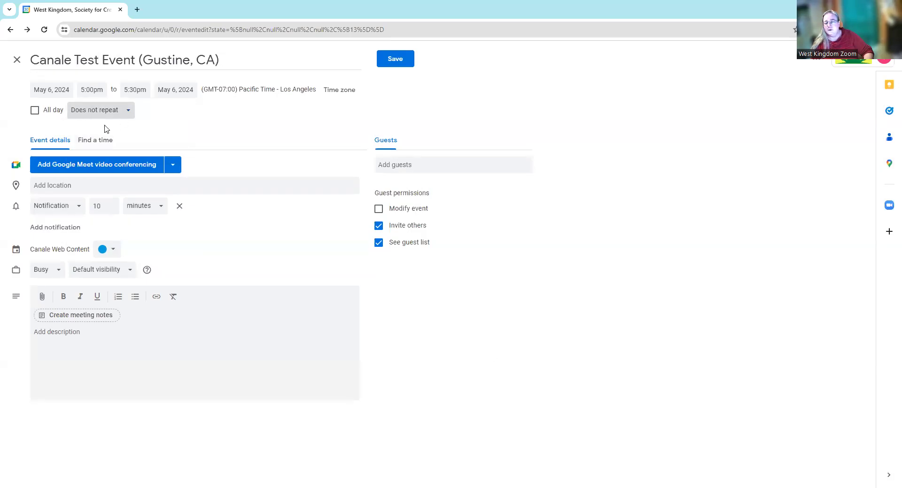
pyautogui.click(45, 185)
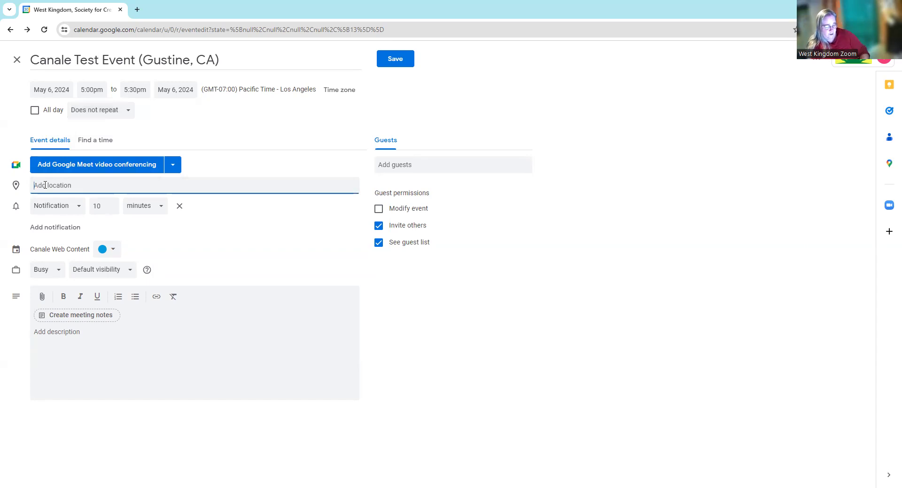
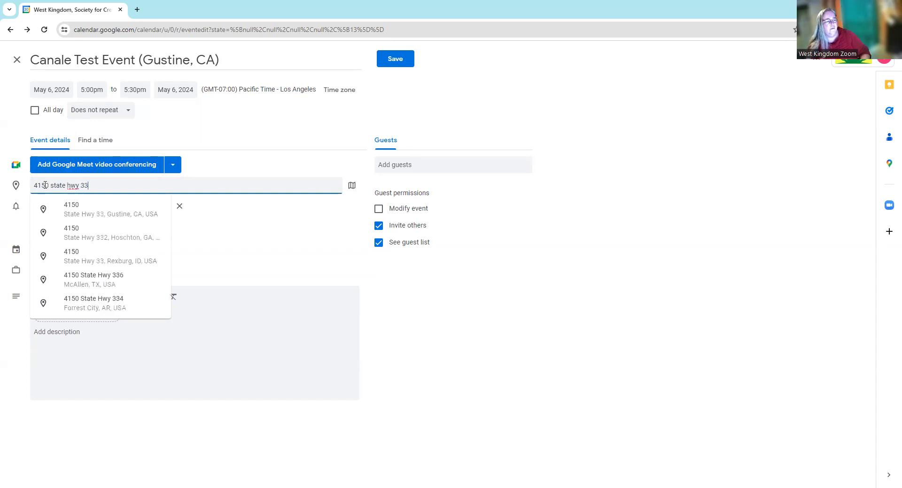
# - Set the event location to the suggested Highway 33 address in Gustine, CA
pyautogui.click(80, 212)
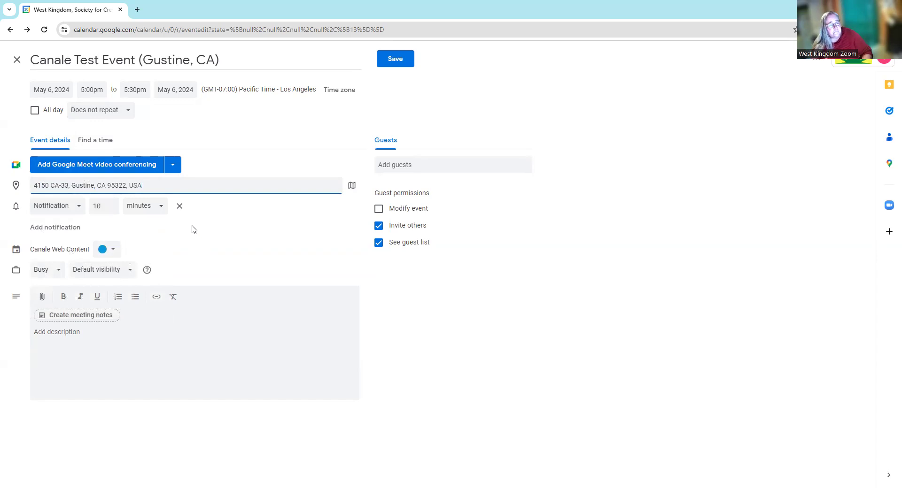
pyautogui.click(80, 211)
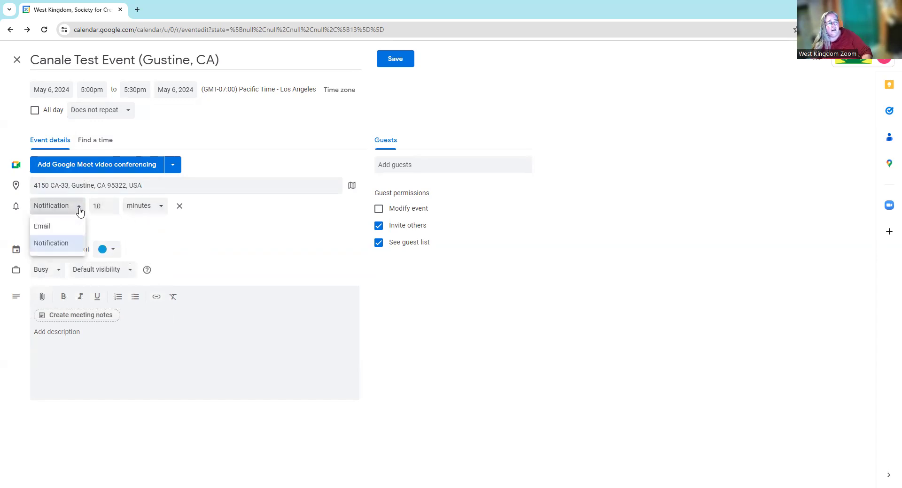
pyautogui.click(80, 211)
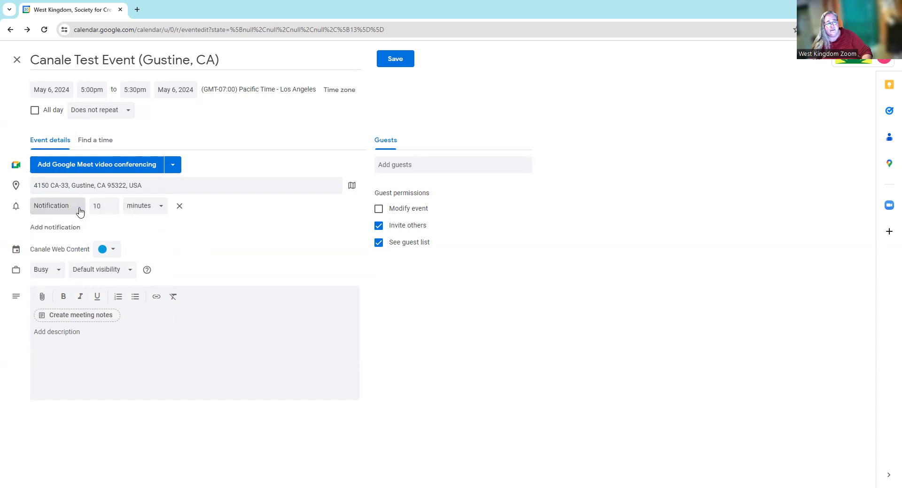
pyautogui.click(164, 208)
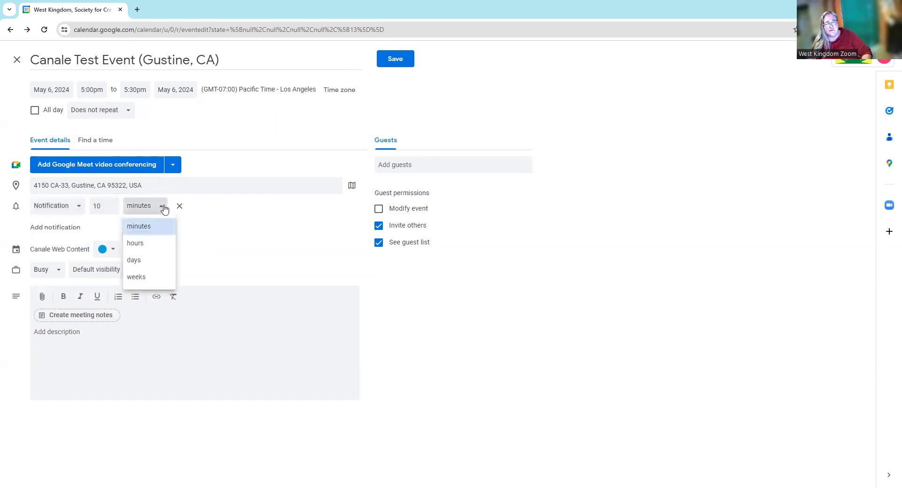
pyautogui.click(163, 208)
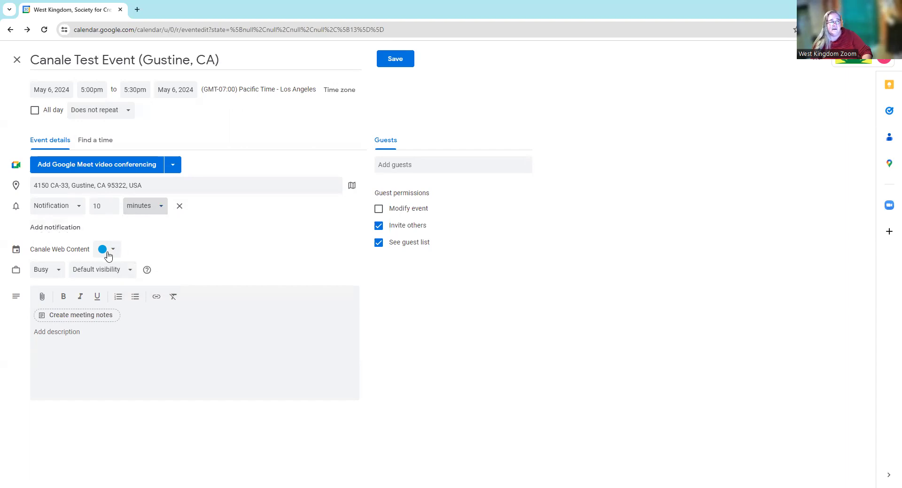
pyautogui.click(70, 252)
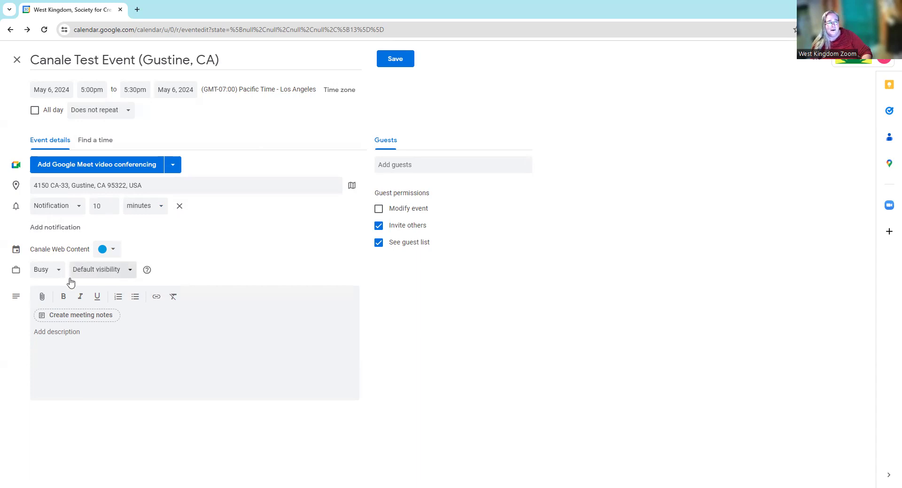
# - Write the description 'Come Else Company. If you have any questions you can email' plus the contact e-mail
pyautogui.click(56, 333)
pyautogui.write('Come')
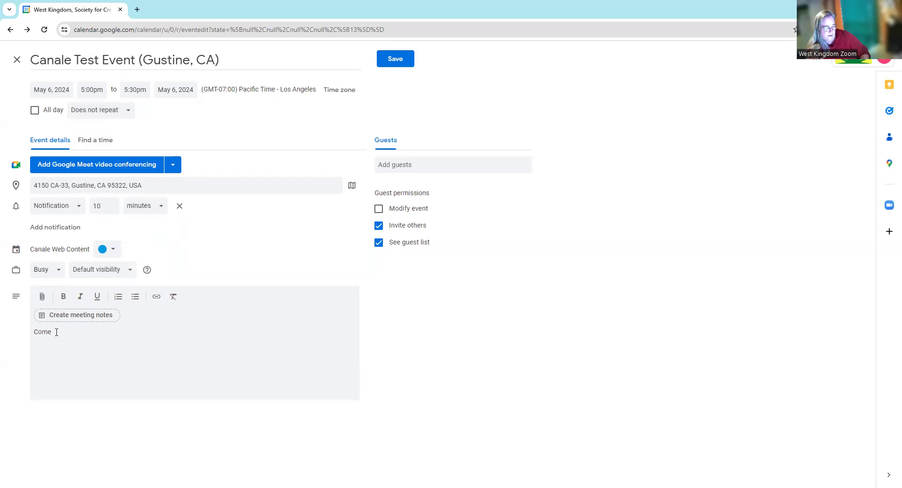
pyautogui.write(' Else Company')
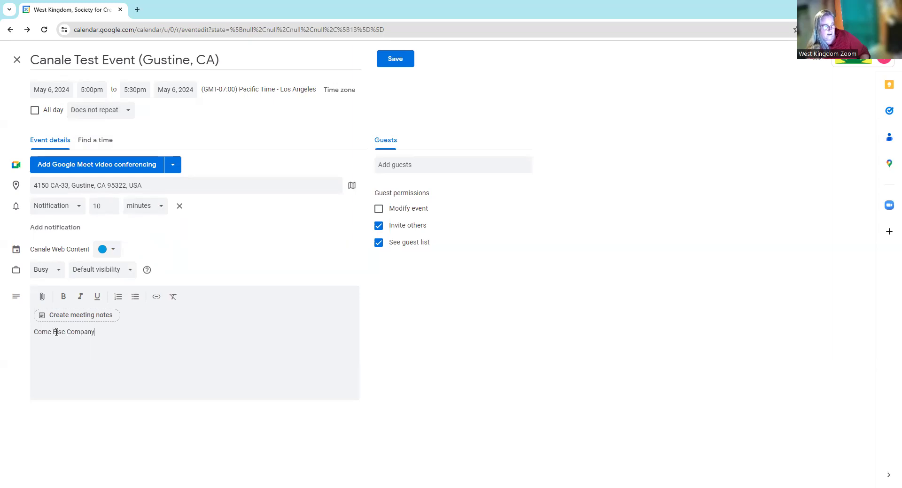
pyautogui.write('.  If you have any')
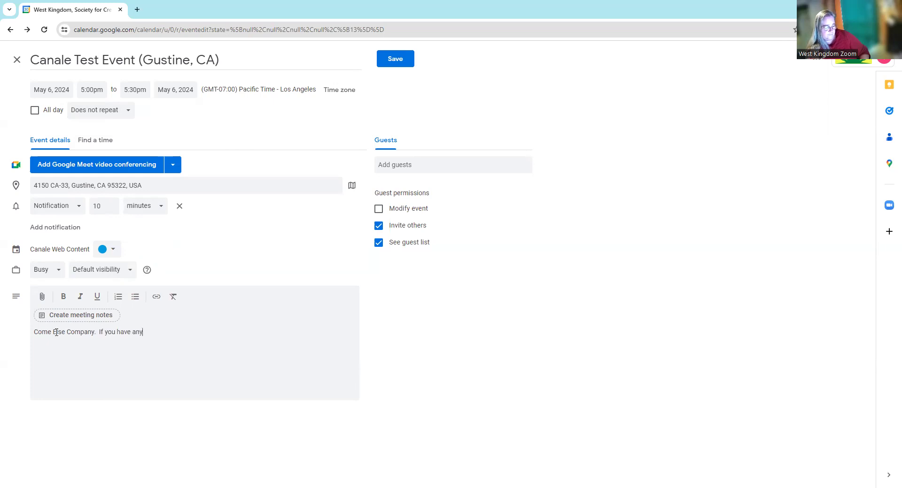
pyautogui.write(' questions')
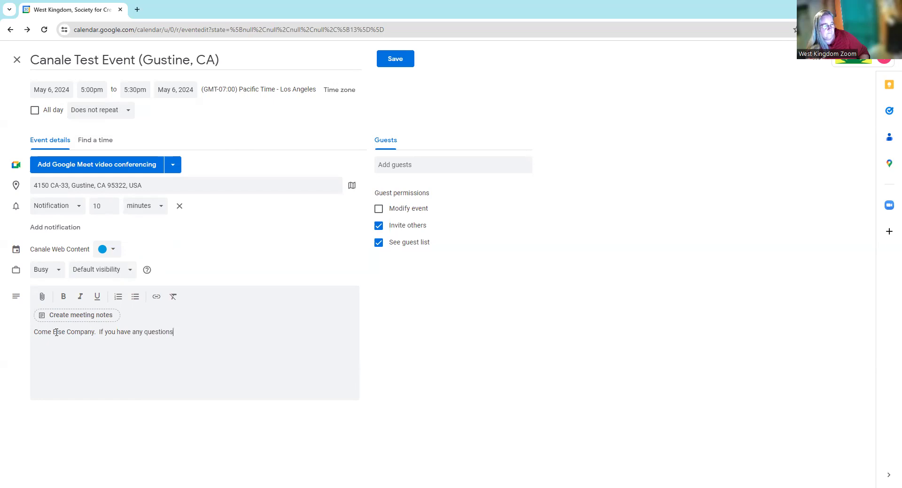
pyautogui.write(' you ')
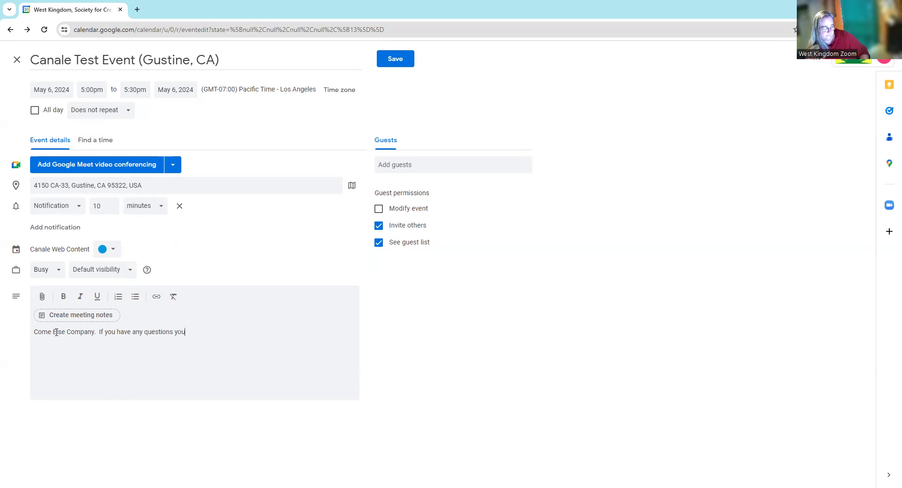
pyautogui.write('can email')
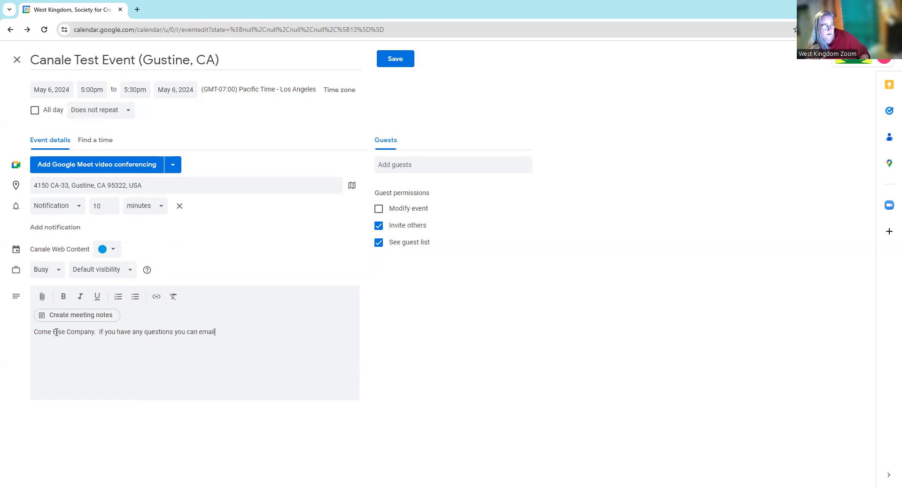
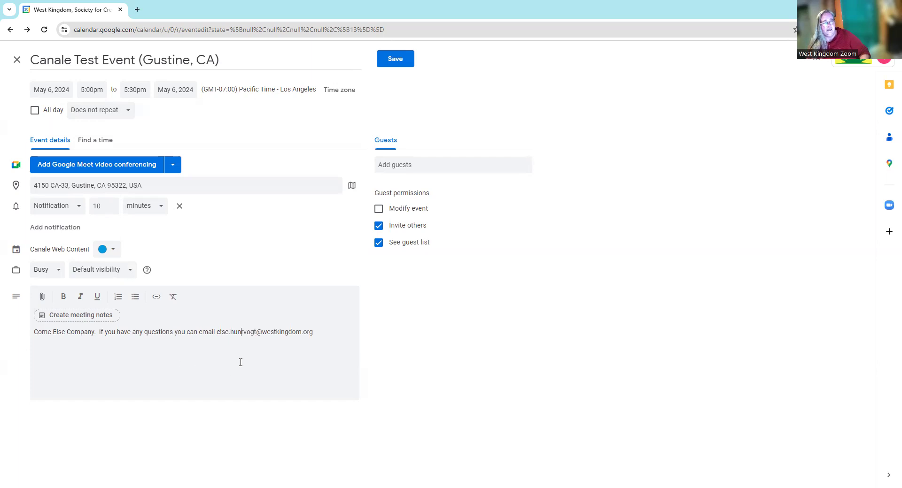
# - Turn the description's contact e-mail into a link and add a blank line below it
pyautogui.moveTo(217, 332); pyautogui.dragTo(323, 332)
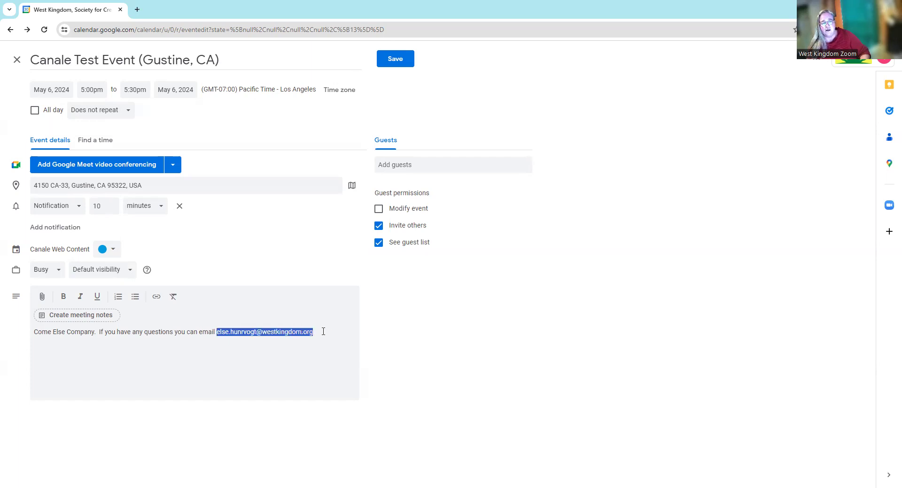
pyautogui.click(156, 296)
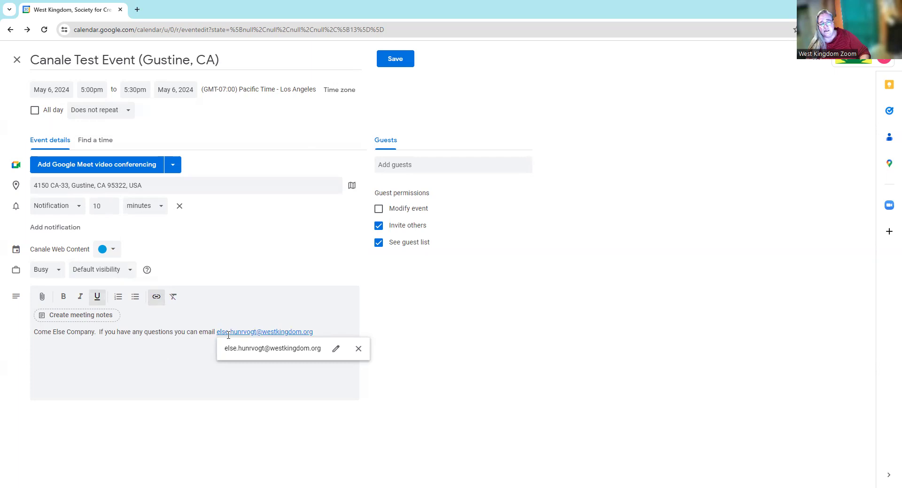
pyautogui.click(182, 355)
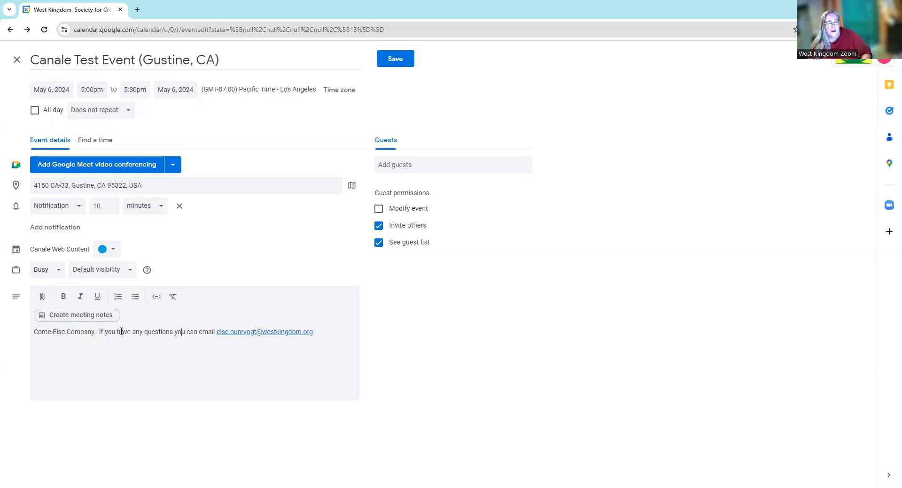
pyautogui.click(322, 332)
pyautogui.press('Return')
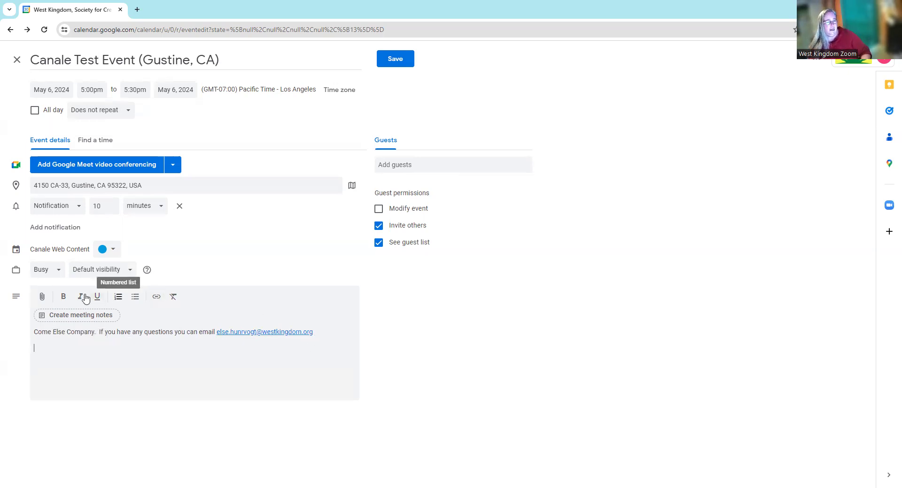
# - Insert a bold 'Shire of Canale on the Web' link to shireofcanale.westkingdom.org
pyautogui.click(156, 302)
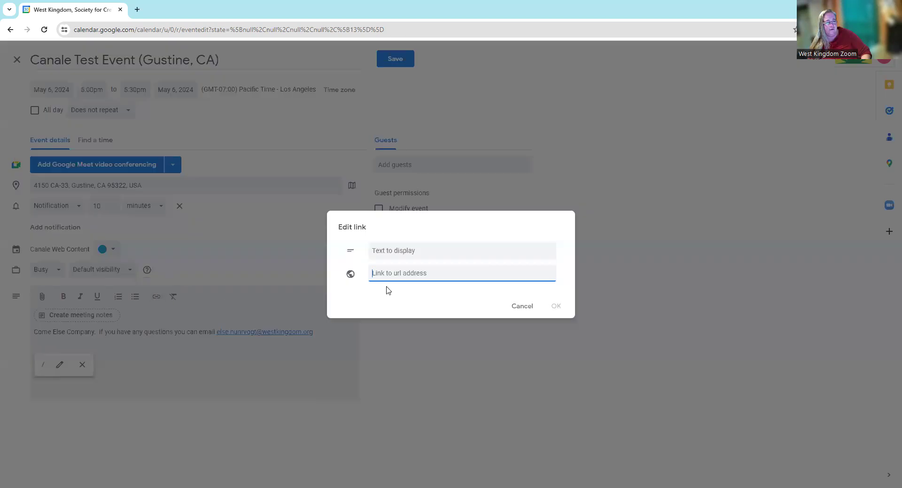
pyautogui.click(401, 251)
pyautogui.write('Sh')
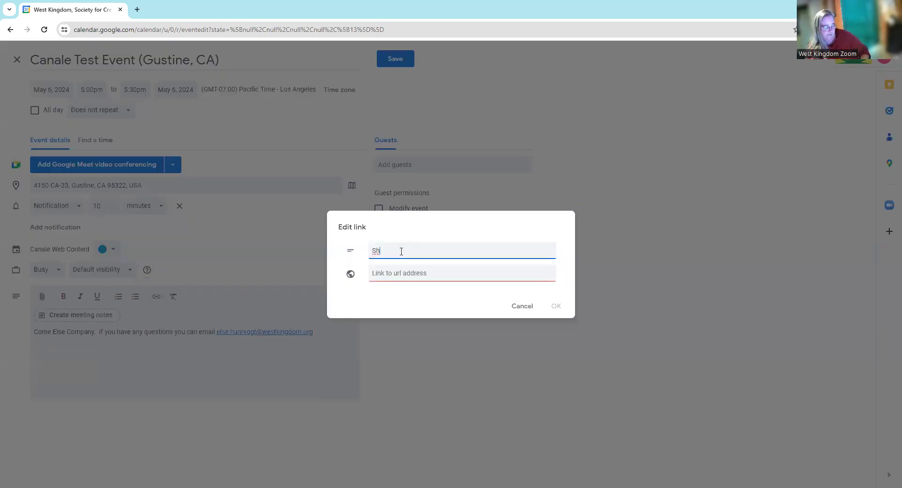
pyautogui.write('ire of Canale on the Web')
pyautogui.click(423, 274)
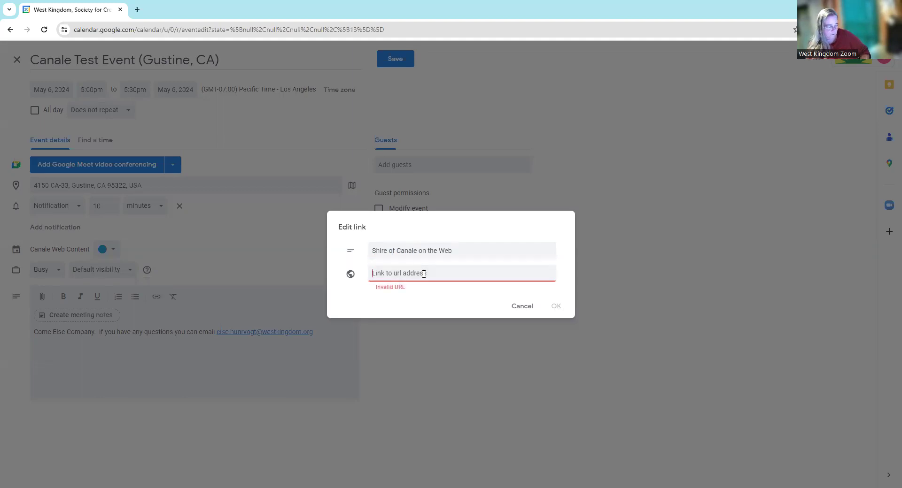
pyautogui.write('shireo')
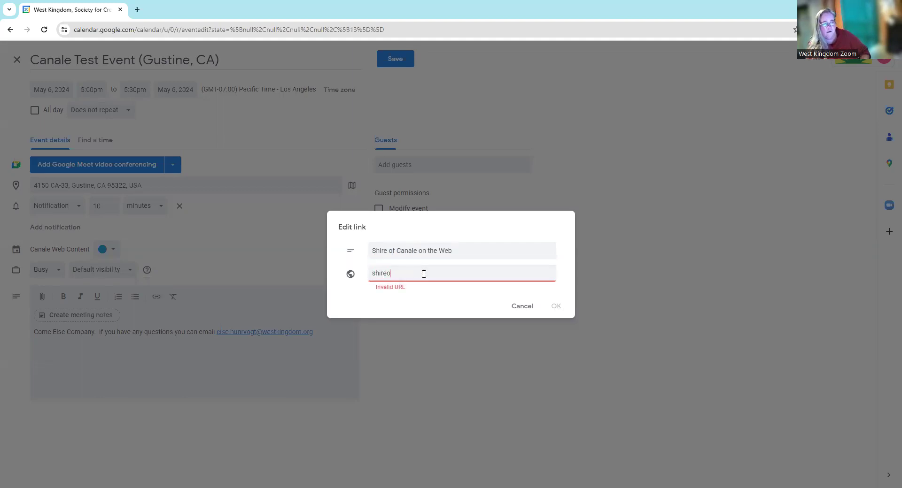
pyautogui.write('fcanale.westkingdo.o')
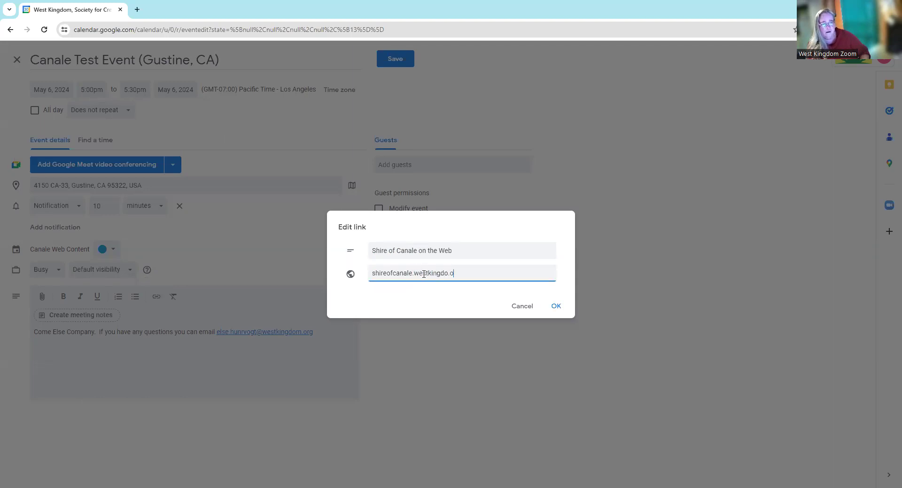
pyautogui.press('BackSpace')
pyautogui.press('BackSpace')
pyautogui.write('m.org')
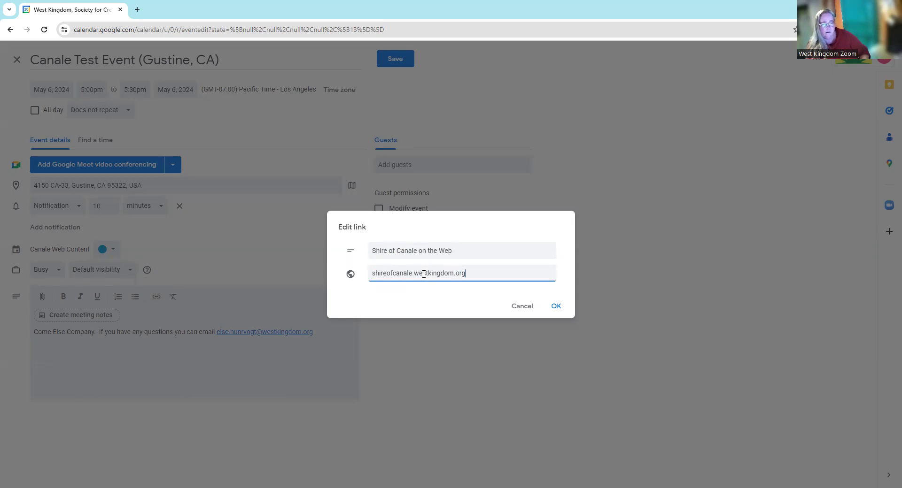
pyautogui.click(556, 307)
pyautogui.moveTo(114, 349); pyautogui.dragTo(32, 353)
pyautogui.click(64, 298)
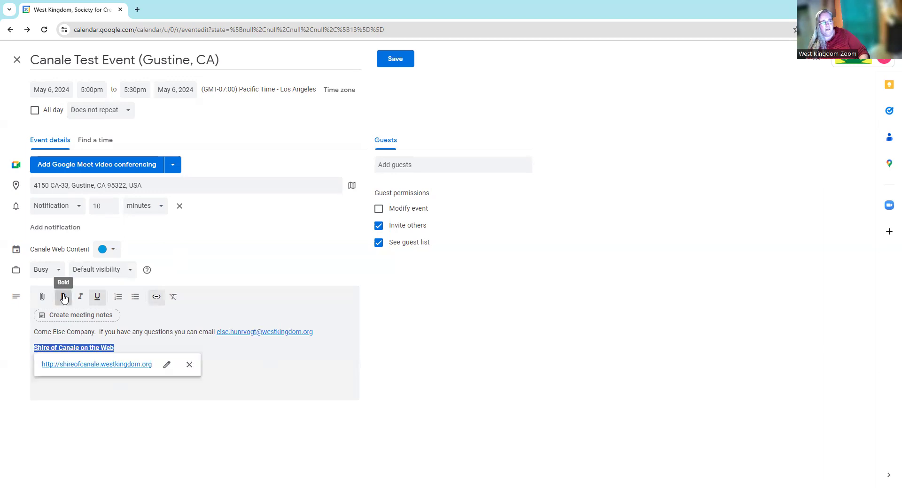
pyautogui.click(235, 361)
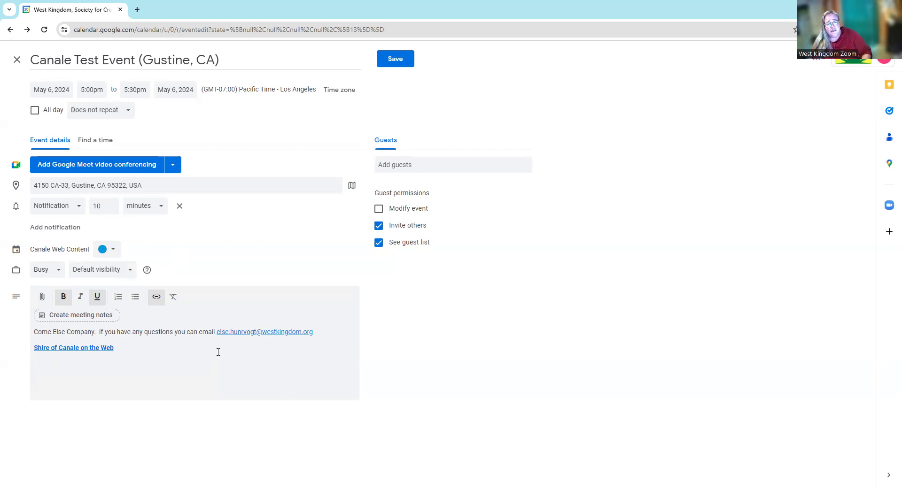
# - Add the Canale-Announcements group as guests to the test event and drop its Google Meet link
pyautogui.click(417, 164)
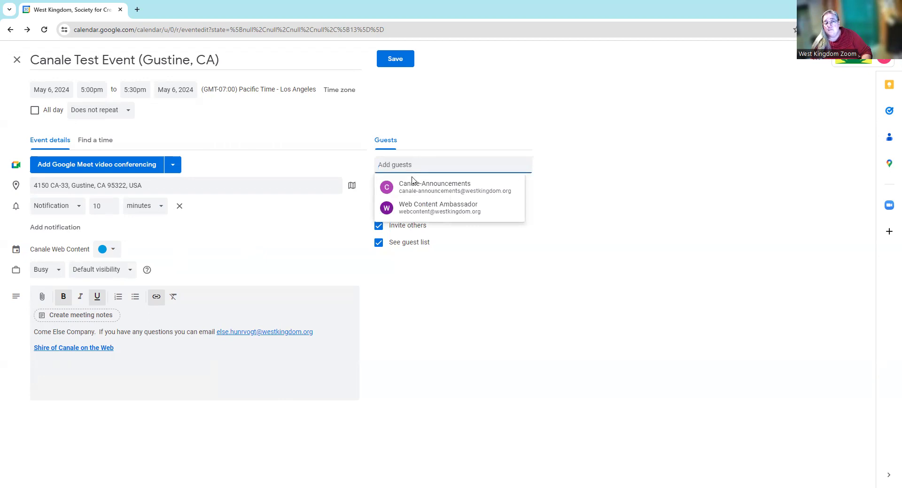
pyautogui.moveTo(411, 186)
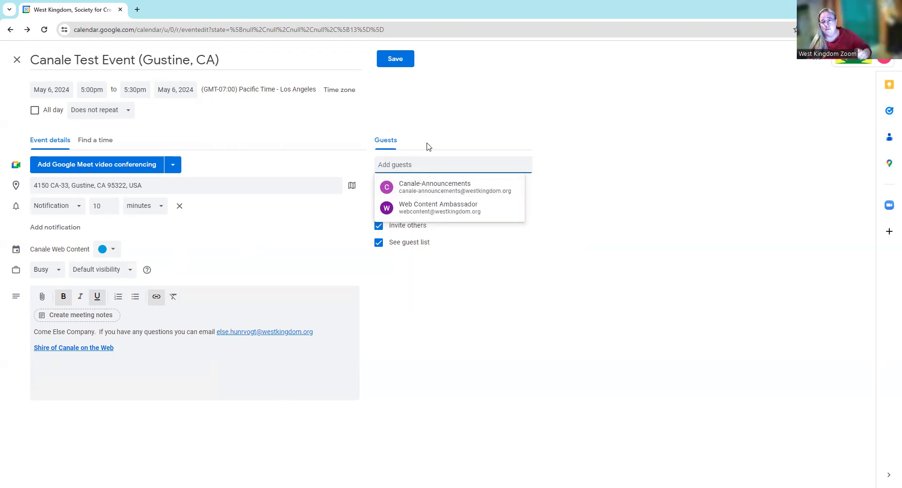
pyautogui.click(410, 191)
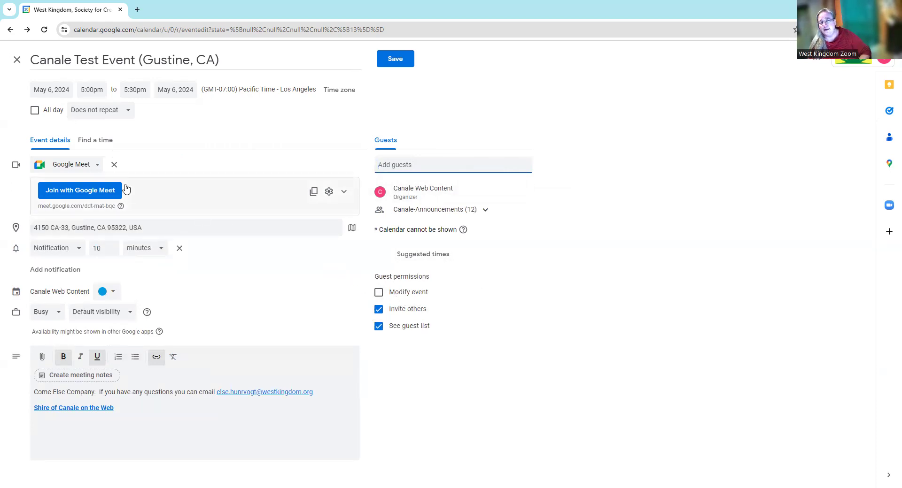
pyautogui.click(114, 165)
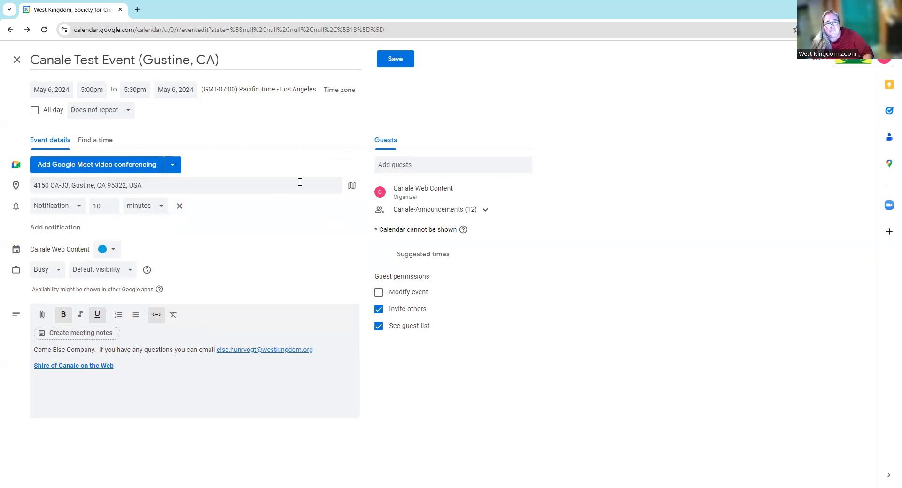
# - Cancel the save, close the Canale Test Event draft, and discard its unsaved changes
pyautogui.click(387, 65)
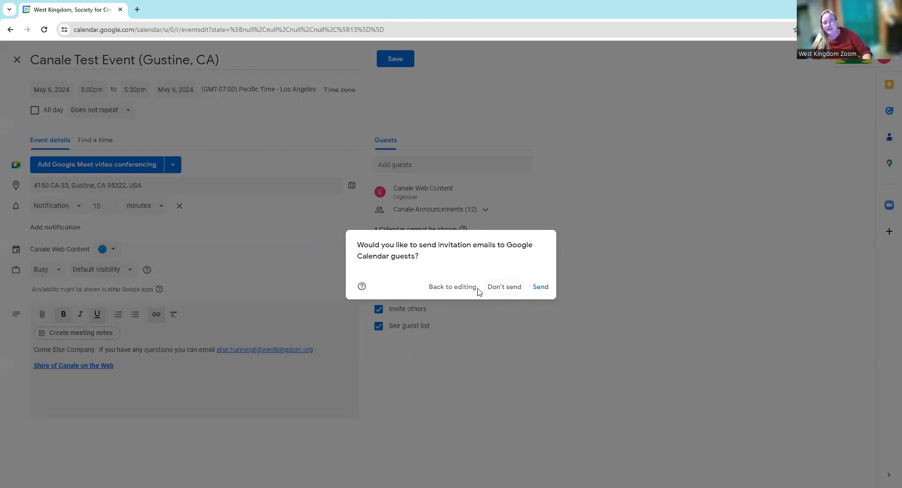
pyautogui.click(454, 292)
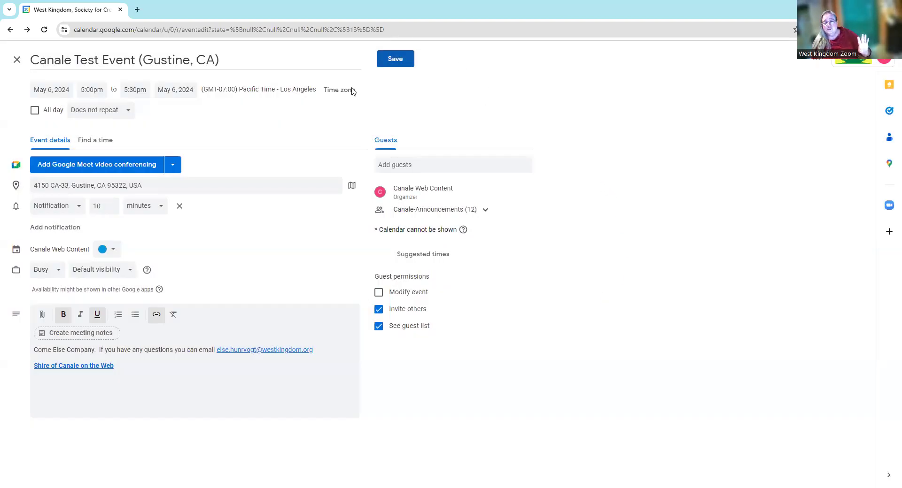
pyautogui.click(16, 62)
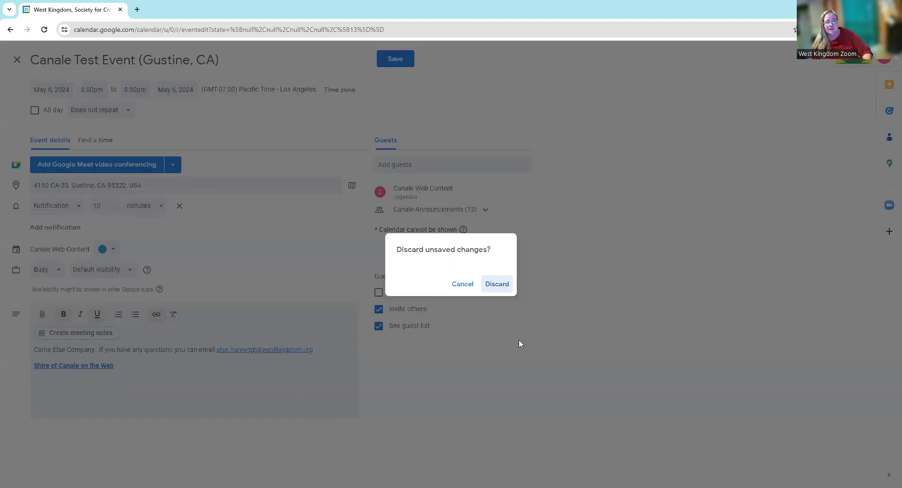
pyautogui.click(490, 286)
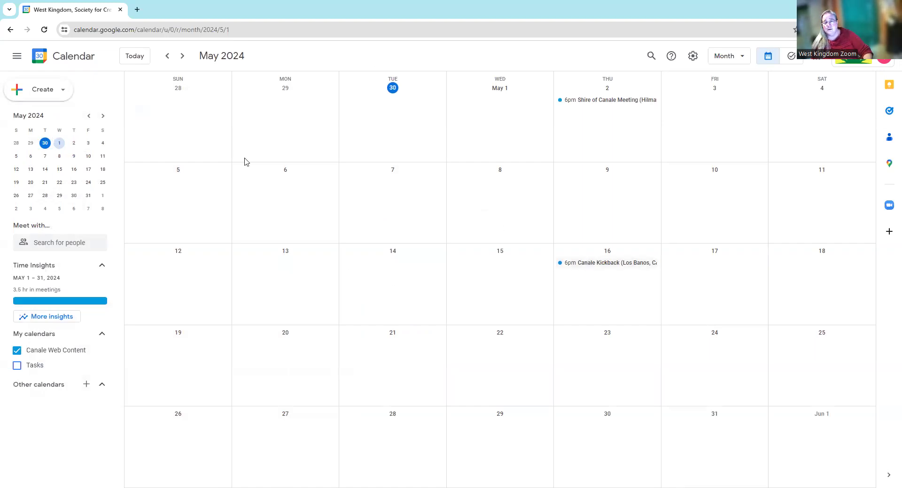
# - Go back two months to March 2024 and open the March 30 Canale Fighter Practice event
pyautogui.click(167, 57)
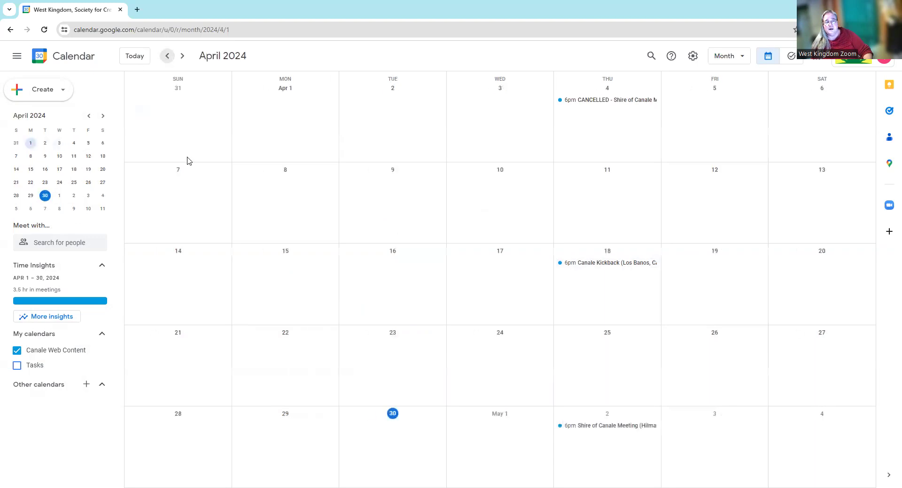
pyautogui.click(167, 57)
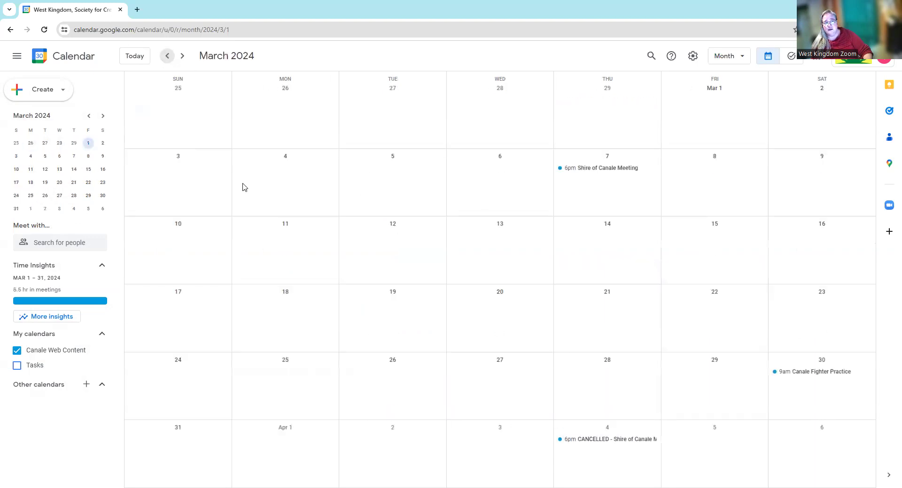
pyautogui.click(808, 375)
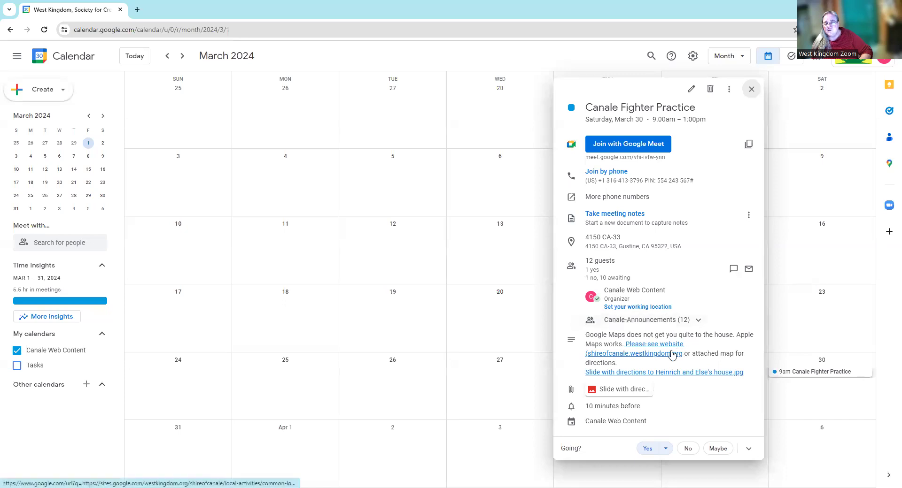
# - Open the attached directions slide image in Drive, zoom through it, and return to the West Kingdom calendar tab
pyautogui.click(668, 374)
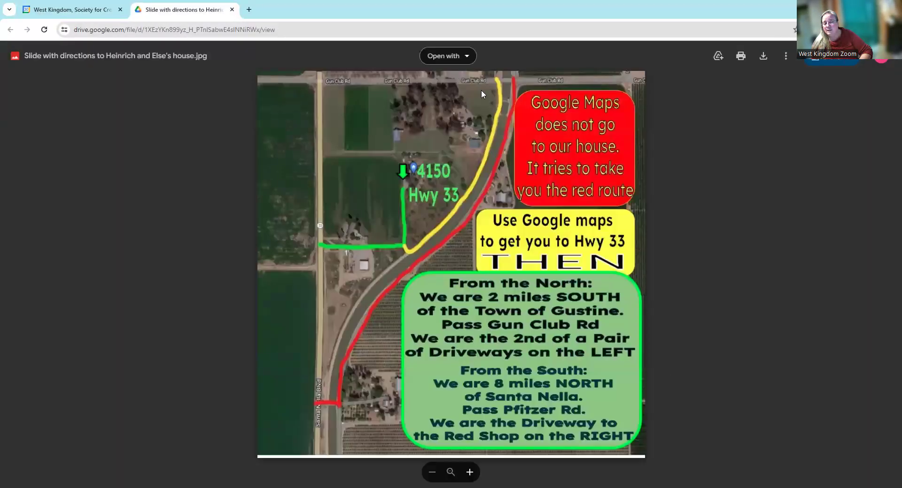
pyautogui.scroll(2, 413, 176)
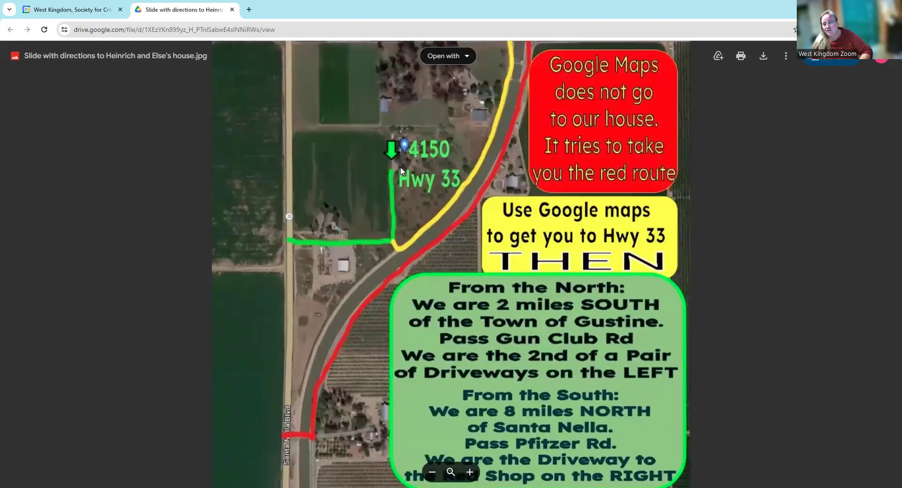
pyautogui.scroll(2, 402, 172)
pyautogui.scroll(-2, 402, 172)
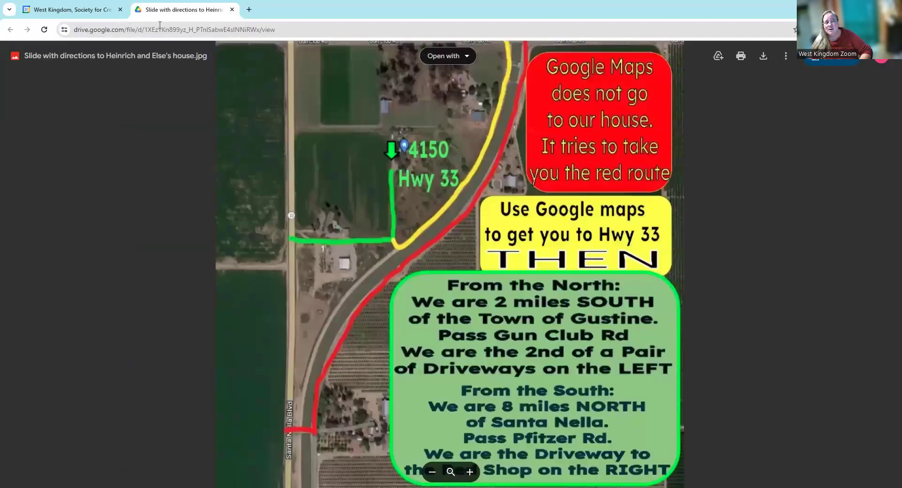
pyautogui.click(50, 13)
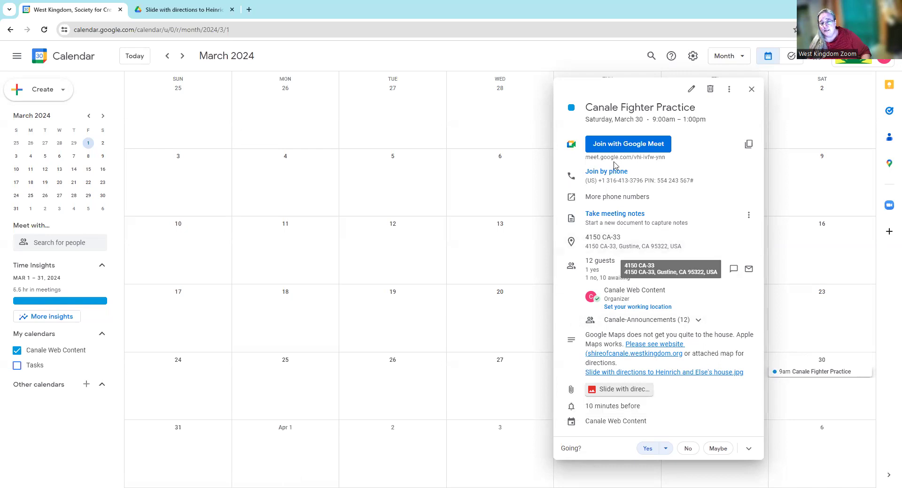
# - Duplicate Canale Fighter Practice and move the copy's date to June 29, 2024
pyautogui.click(730, 94)
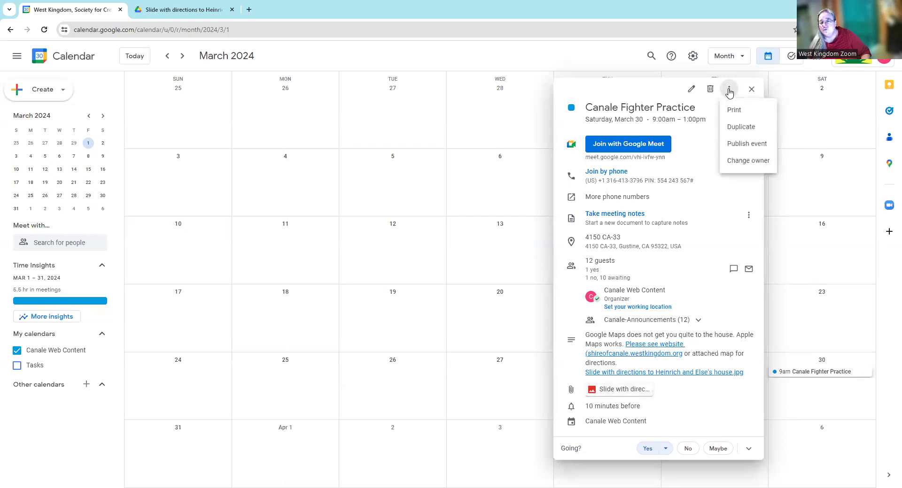
pyautogui.click(734, 128)
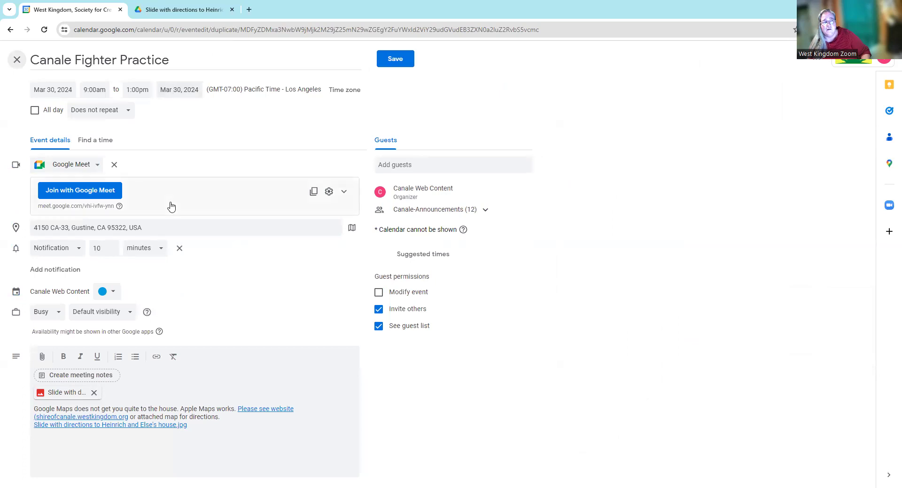
pyautogui.click(65, 89)
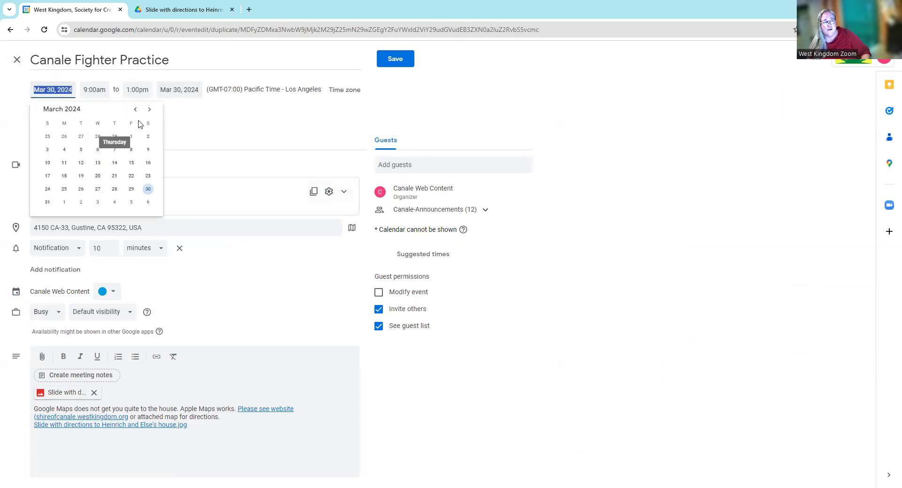
pyautogui.click(150, 110)
pyautogui.click(149, 110)
pyautogui.click(149, 111)
pyautogui.click(148, 190)
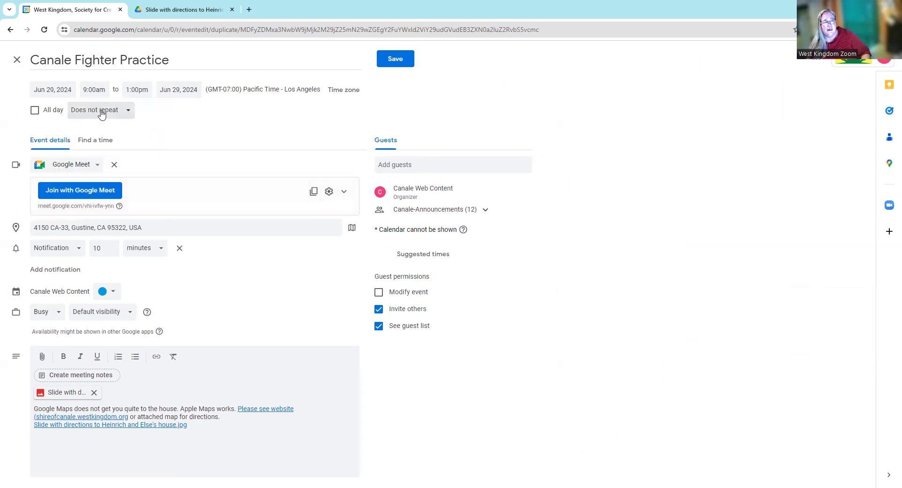
# - Set the copy to run 8:00–10:00am and remove its Google Meet conferencing
pyautogui.click(94, 89)
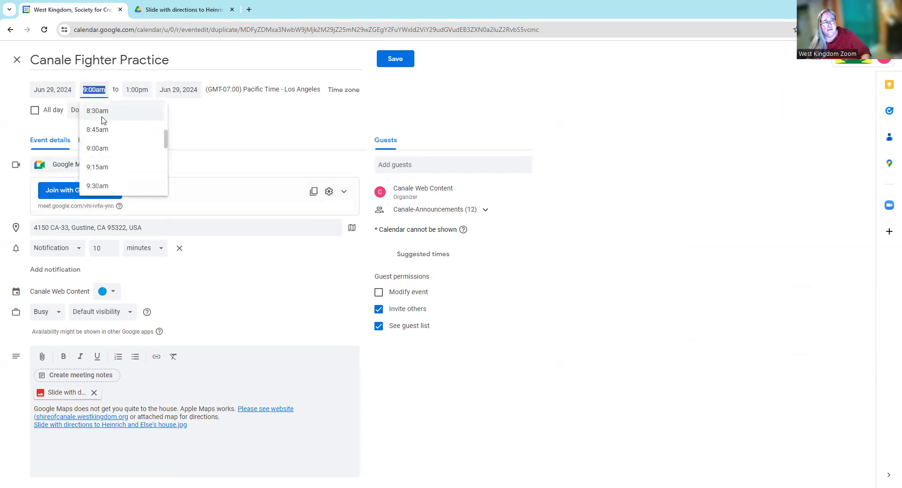
pyautogui.scroll(2, 103, 123)
pyautogui.click(102, 150)
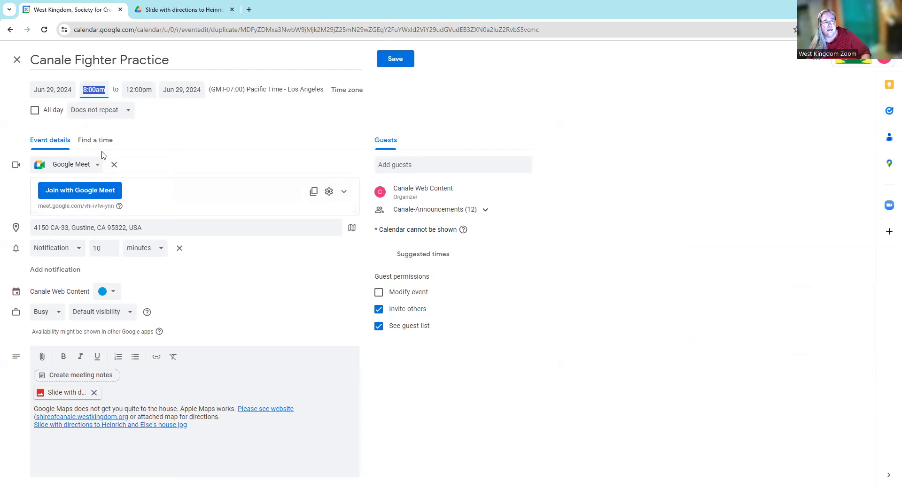
pyautogui.click(141, 89)
pyautogui.scroll(2, 160, 149)
pyautogui.scroll(-1, 160, 149)
pyautogui.scroll(3, 160, 149)
pyautogui.click(141, 149)
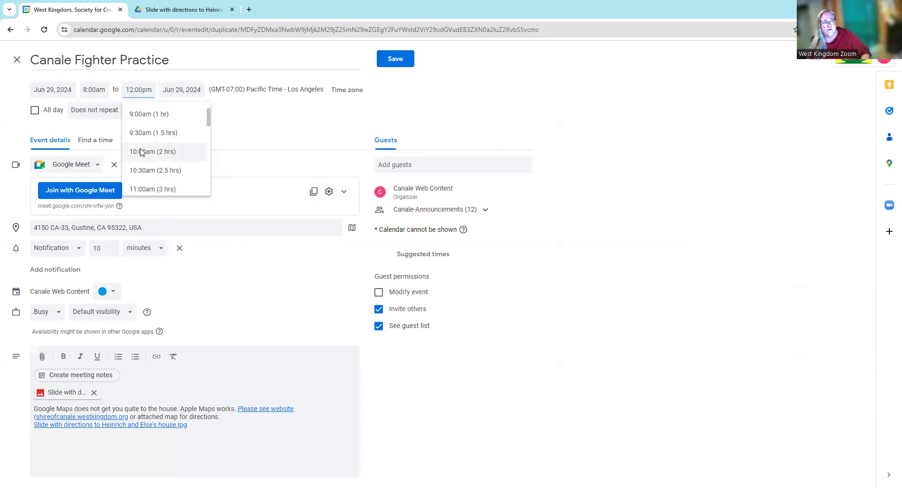
pyautogui.click(198, 130)
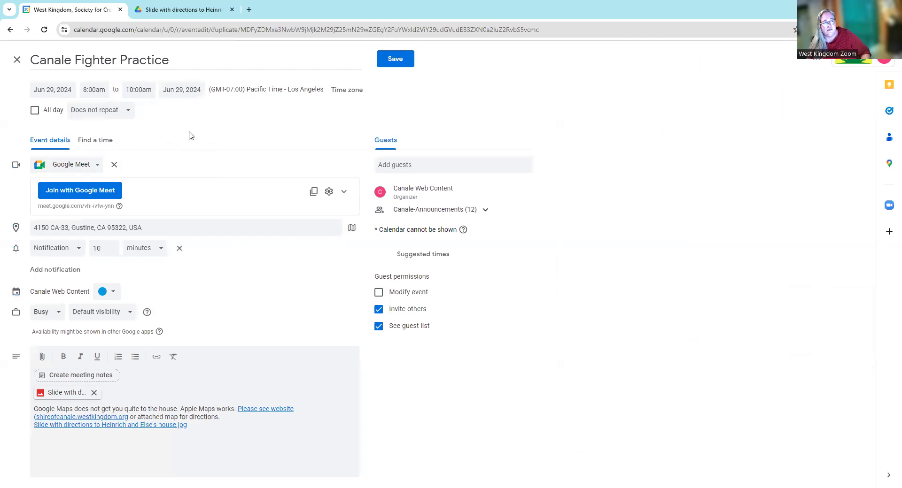
pyautogui.click(114, 164)
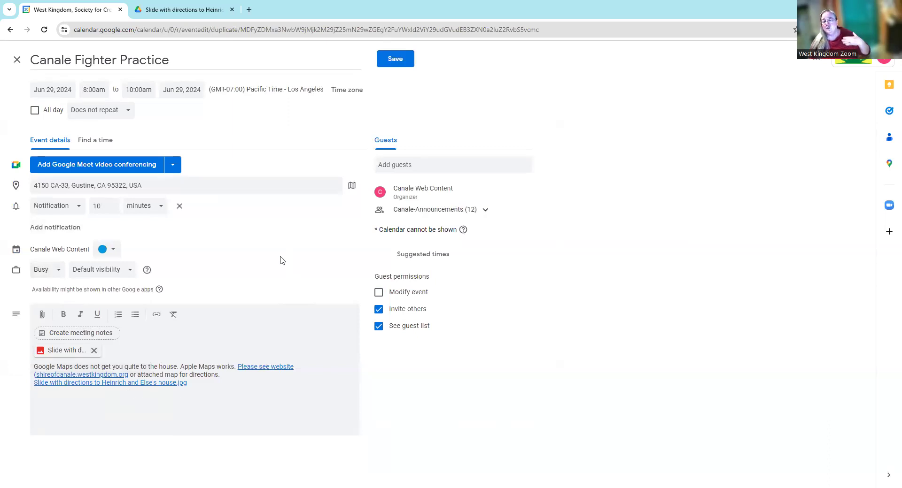
# - Back out of saving the Jun 29 Fighter Practice copy, close it, and discard the draft
pyautogui.click(400, 65)
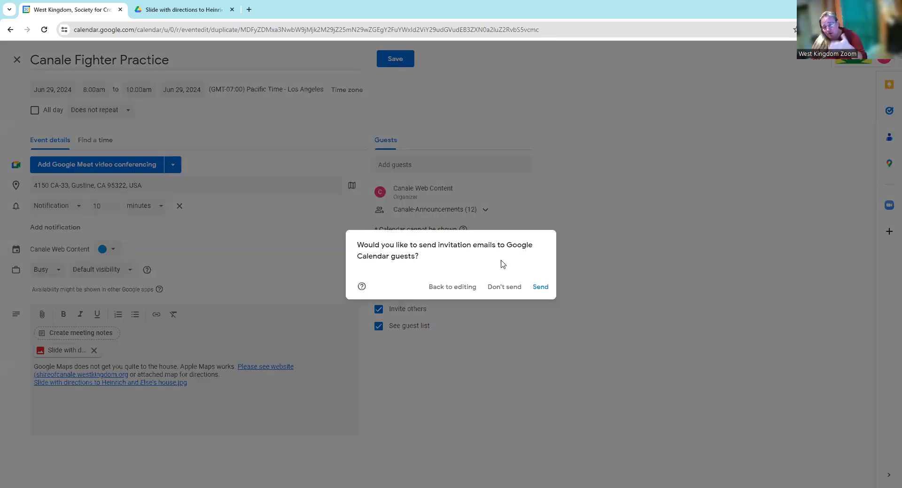
pyautogui.click(457, 290)
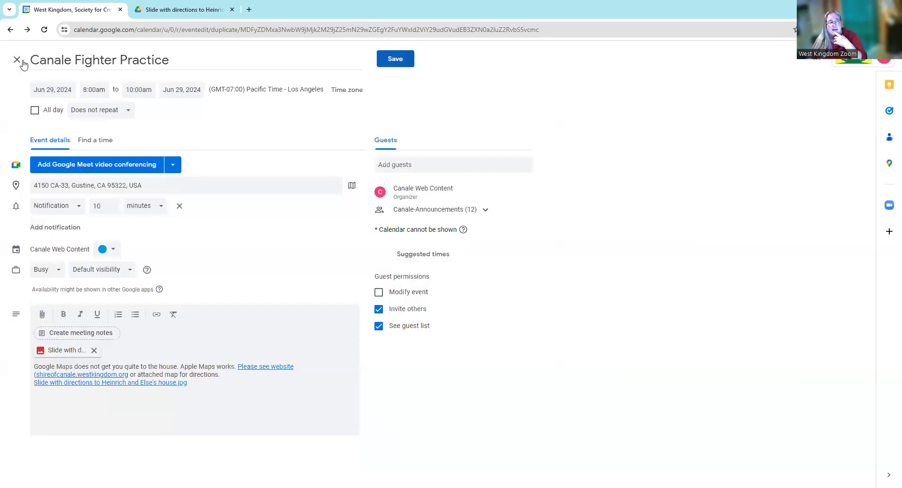
pyautogui.click(17, 64)
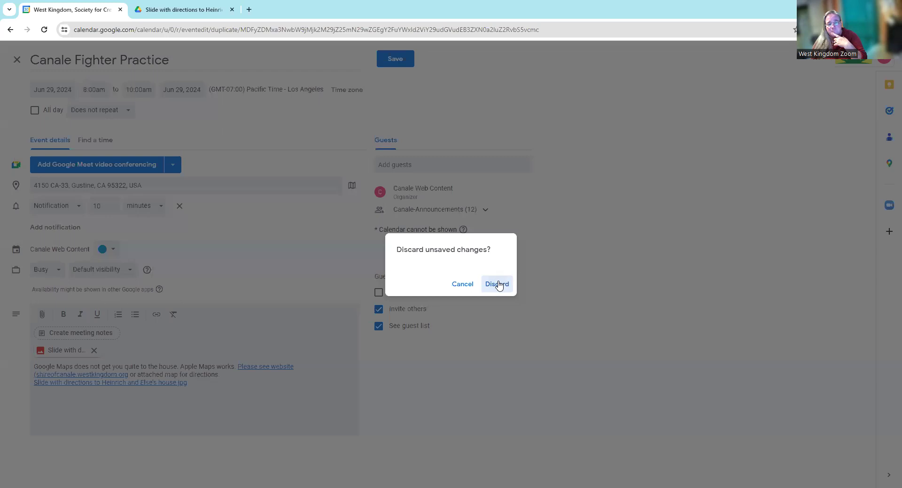
pyautogui.click(497, 284)
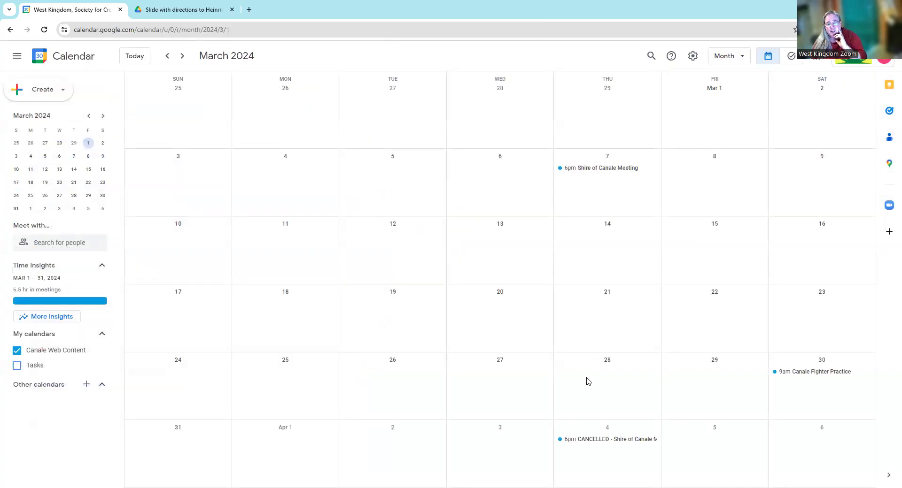
pyautogui.click(585, 440)
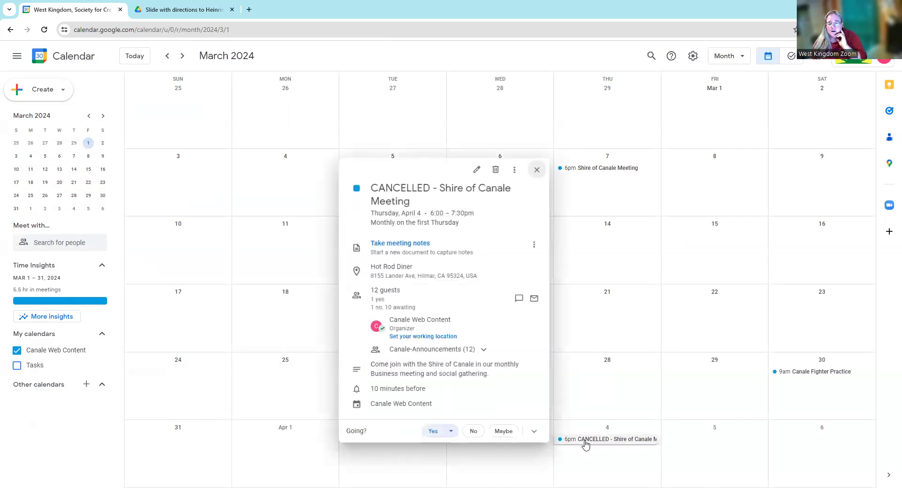
pyautogui.click(476, 170)
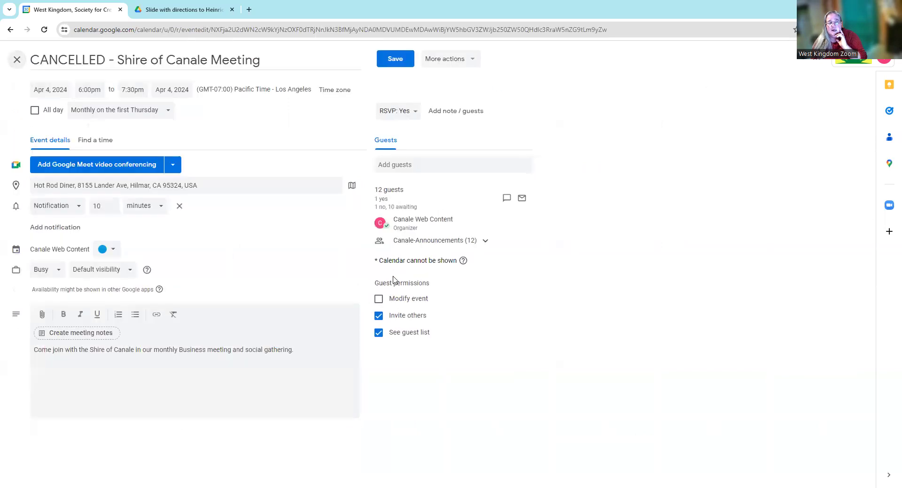
pyautogui.click(473, 60)
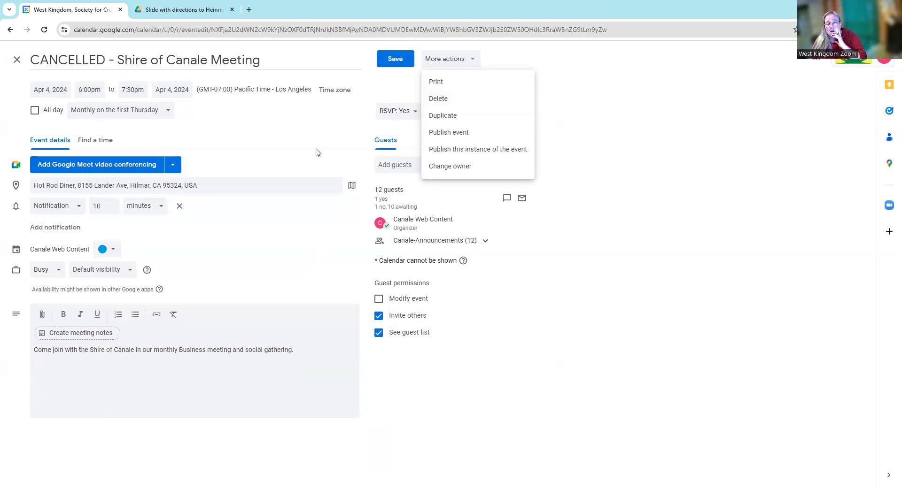
pyautogui.click(261, 136)
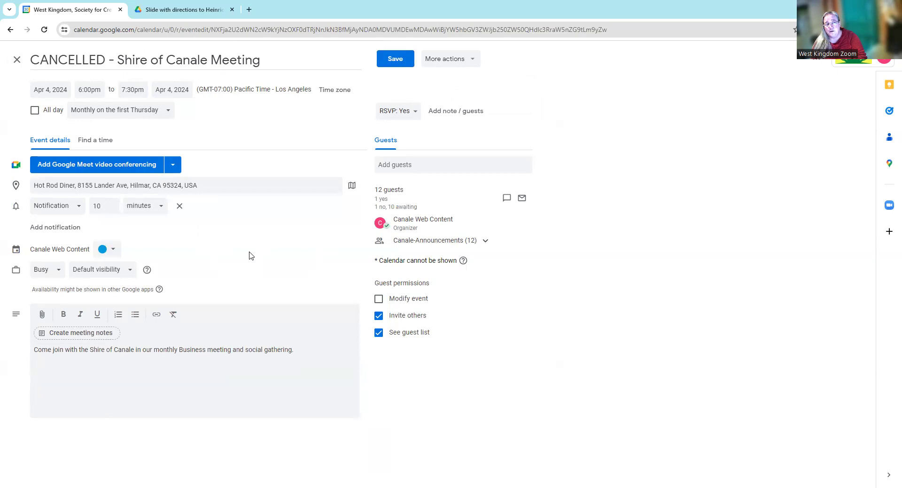
pyautogui.click(17, 60)
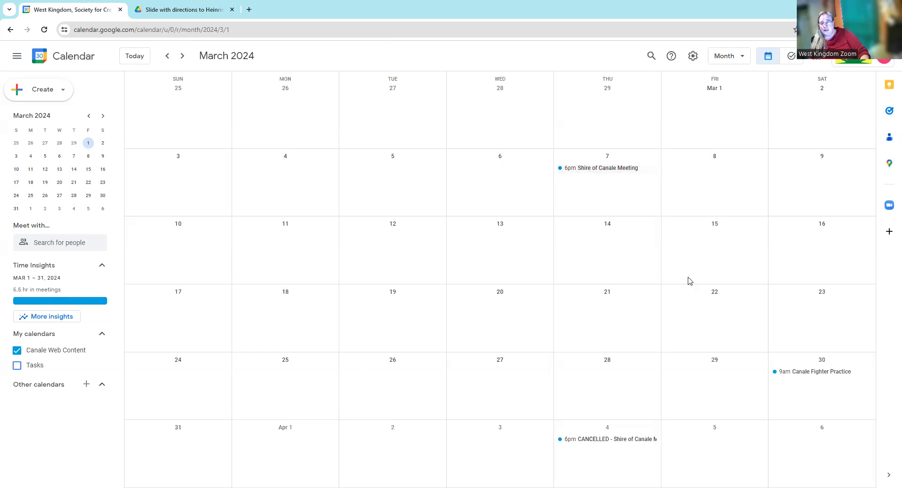
# - Open the April 18 Canale Kickback for editing and remove its Google Meet conferencing
pyautogui.scroll(-1, 700, 297)
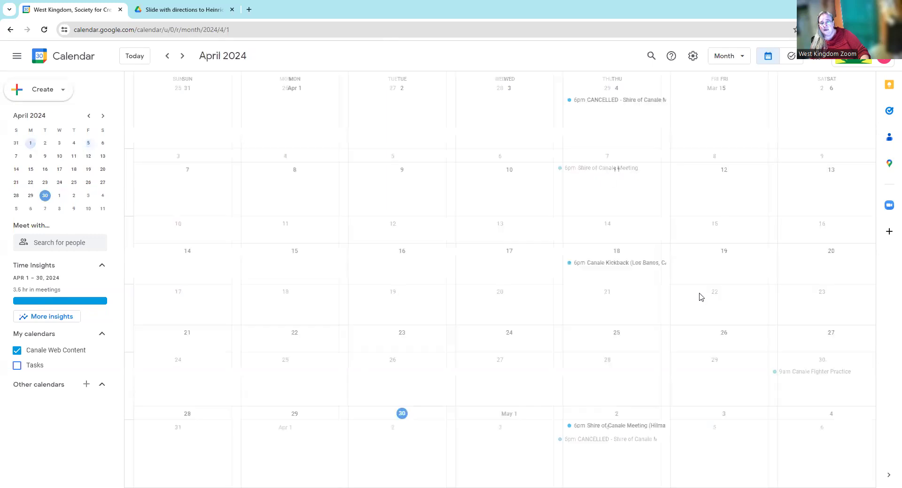
pyautogui.click(600, 264)
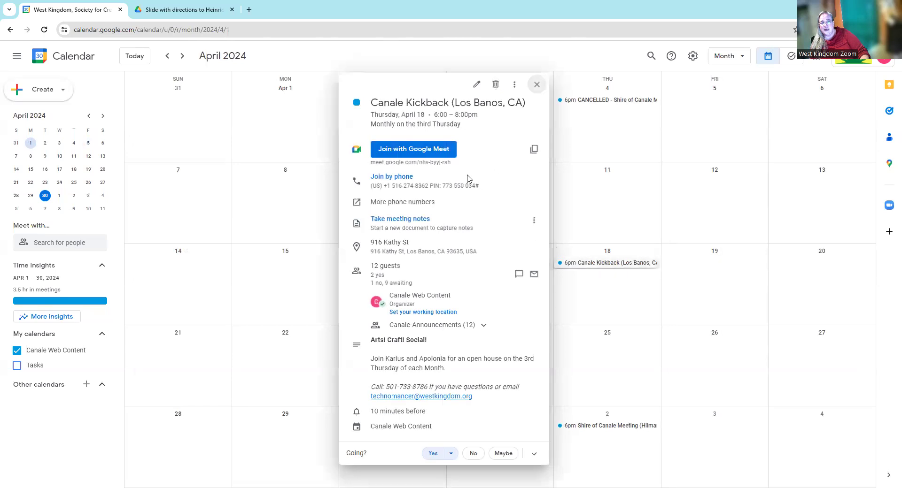
pyautogui.click(477, 87)
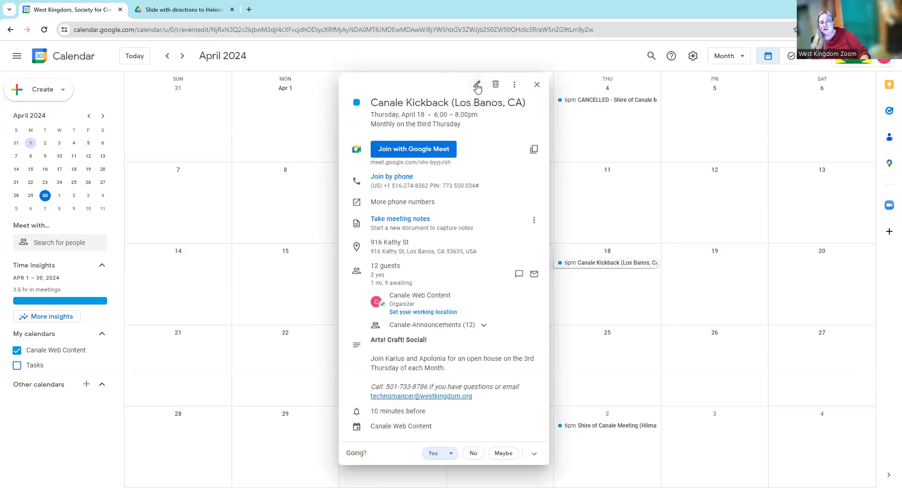
pyautogui.click(115, 165)
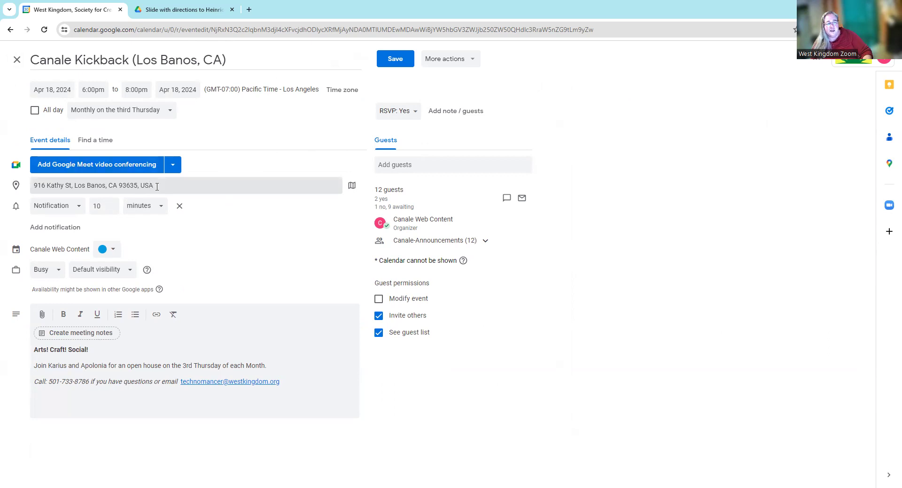
# - Review the Los Banos, CA location address and save the Kickback changes
pyautogui.click(172, 188)
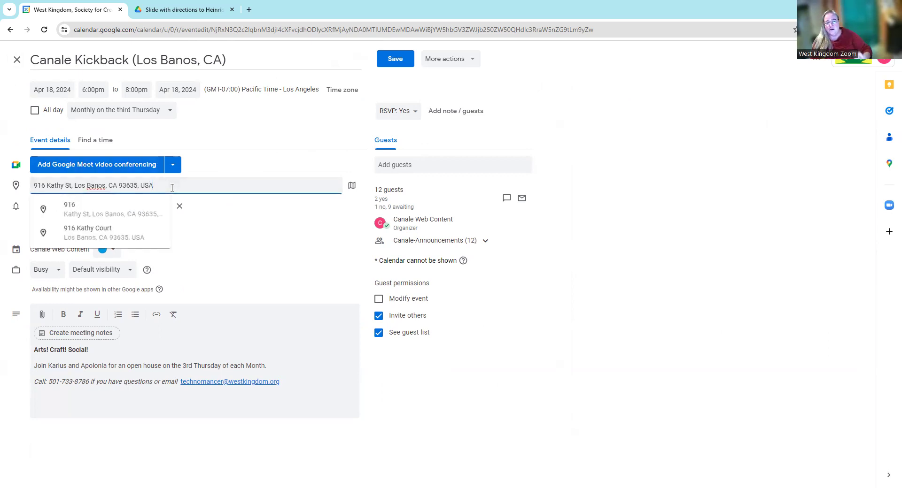
pyautogui.click(288, 152)
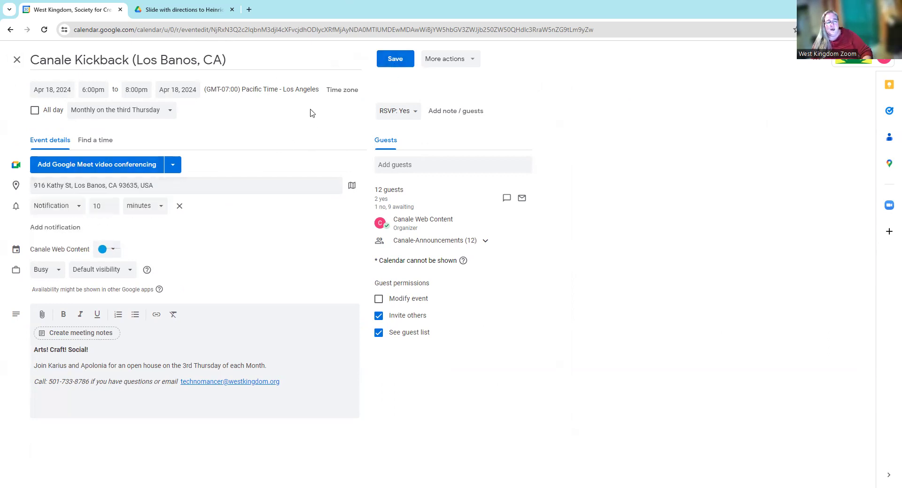
pyautogui.click(394, 60)
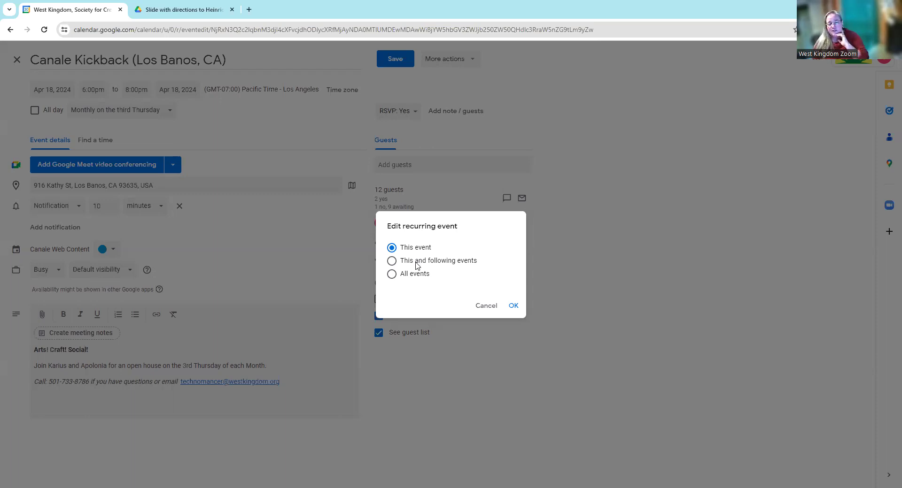
# - Apply the Kickback edits to all events in the series without emailing guests, then verify the saved details
pyautogui.click(392, 274)
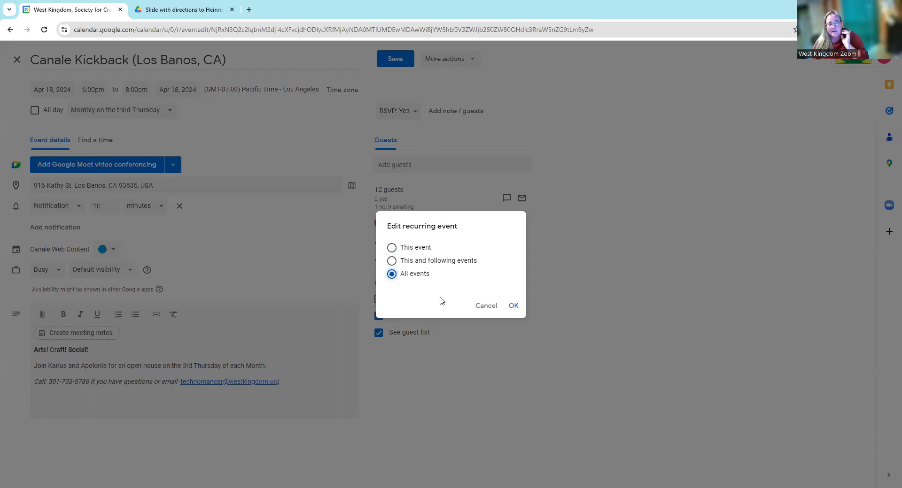
pyautogui.click(513, 306)
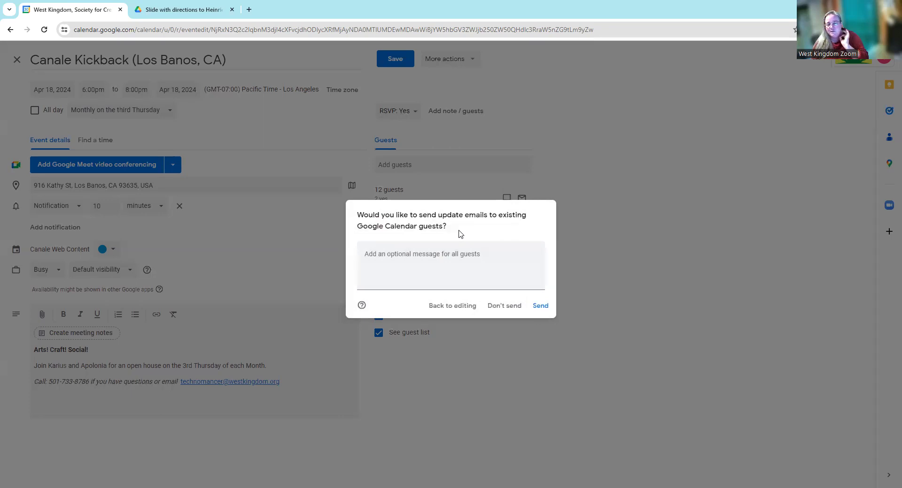
pyautogui.click(495, 309)
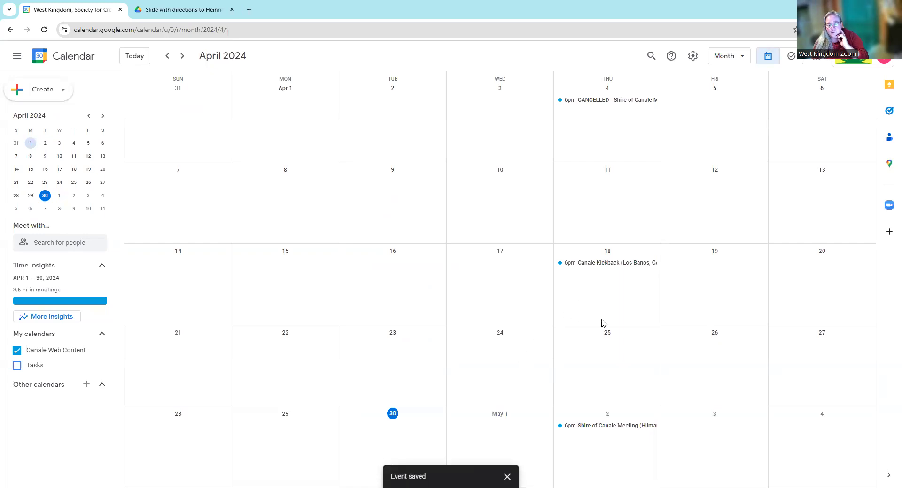
pyautogui.click(610, 265)
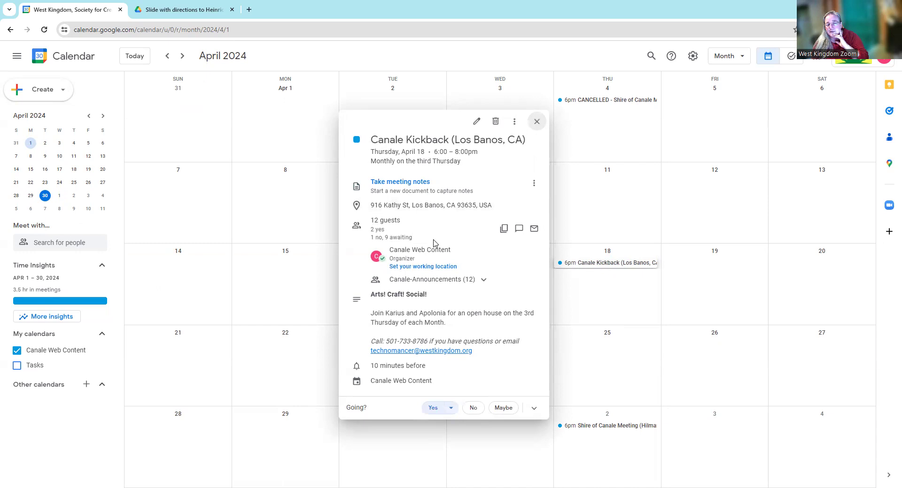
pyautogui.click(536, 121)
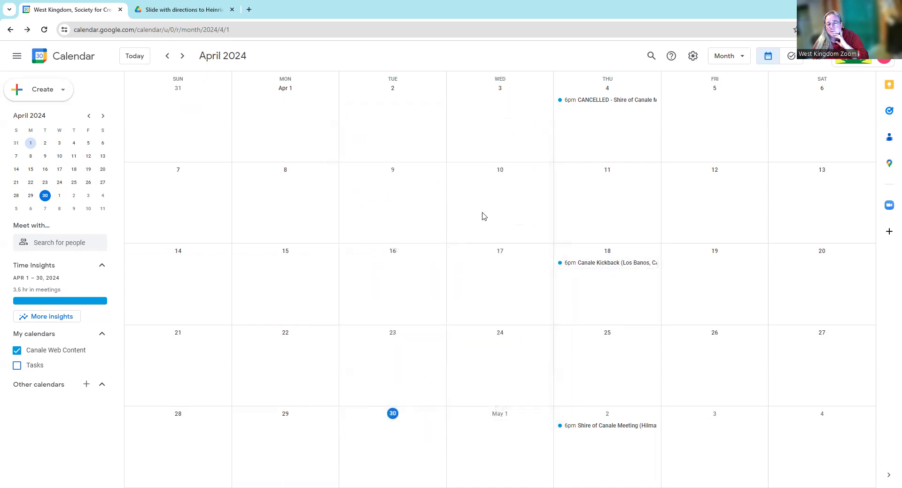